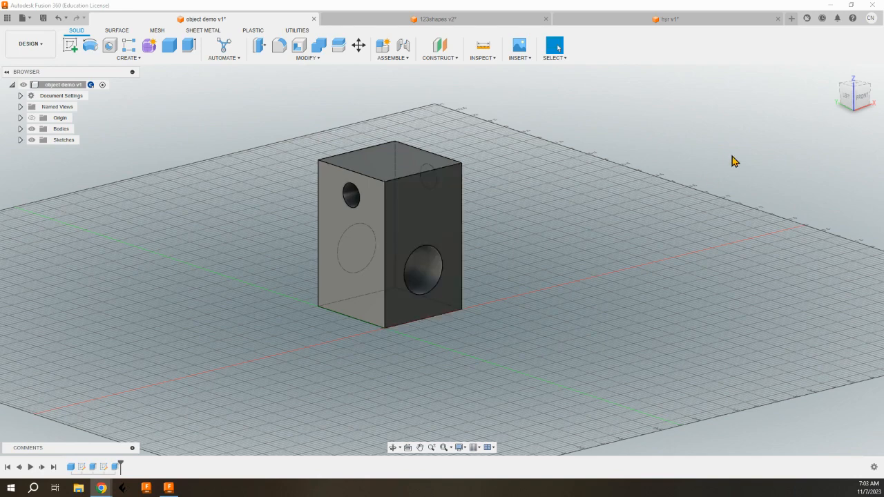
# Examine the block straight on from the front and top and select the side face with the small hole
pyautogui.click(863, 100)
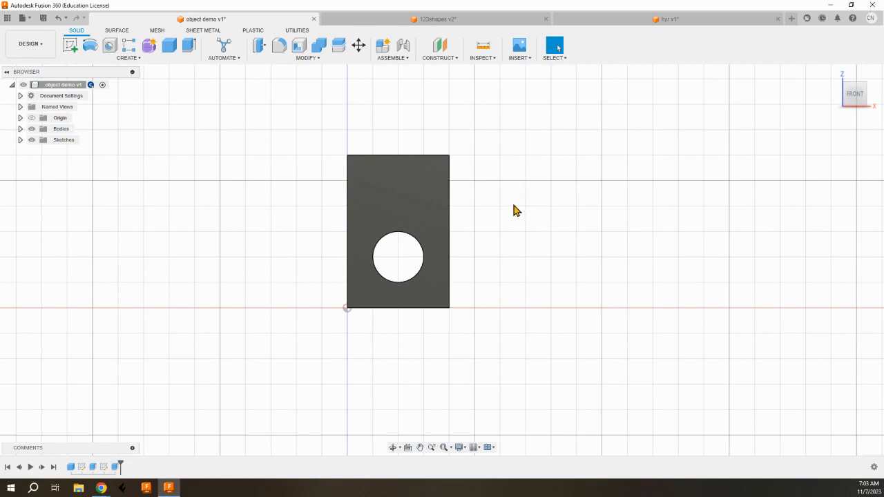
pyautogui.keyDown('shift'); pyautogui.moveTo(513, 204); pyautogui.dragTo(513, 222, button='middle'); pyautogui.keyUp('shift')
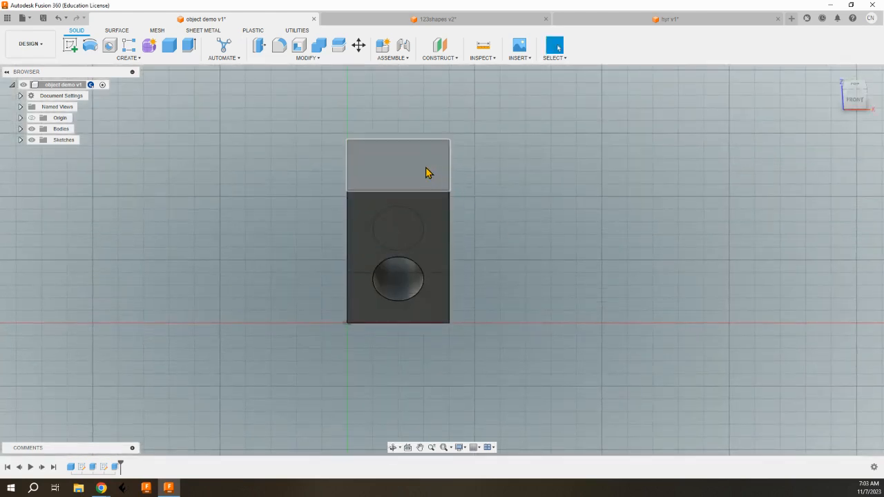
pyautogui.click(427, 173)
pyautogui.click(857, 85)
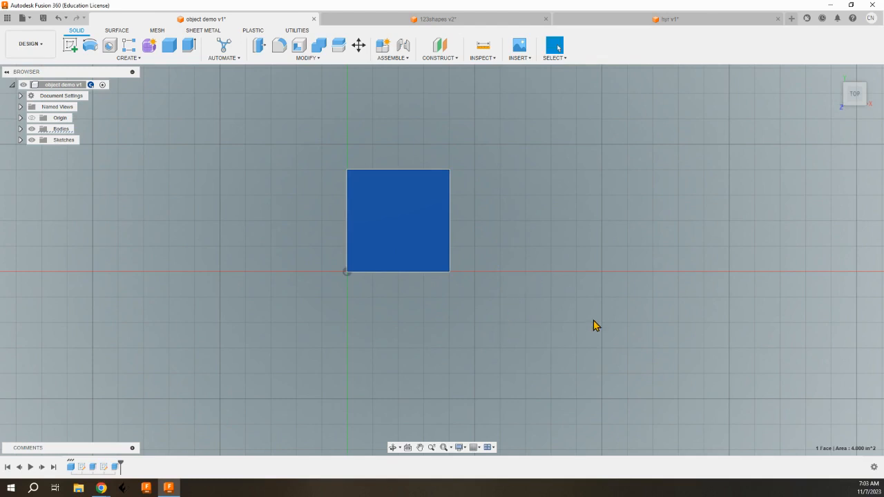
pyautogui.keyDown('shift'); pyautogui.moveTo(547, 349); pyautogui.dragTo(458, 286, button='middle'); pyautogui.keyUp('shift')
pyautogui.click(556, 46)
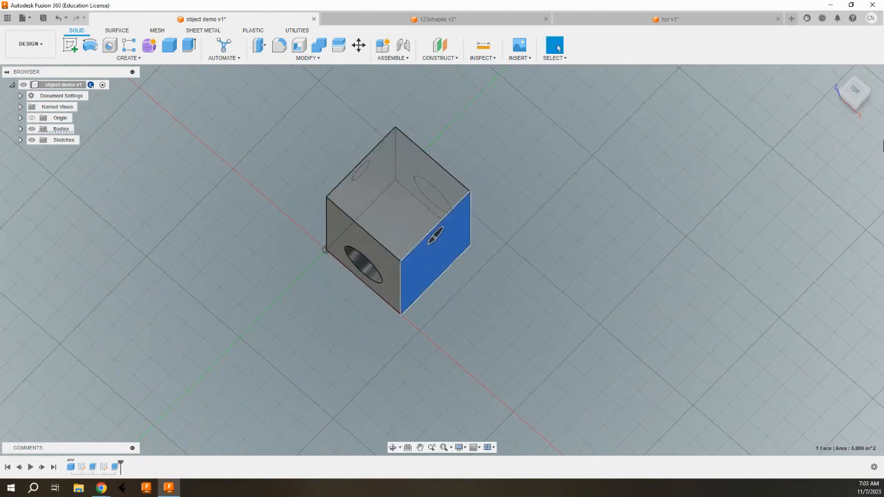
# Set the straight-on view of the block's small-hole side as the model's Front view
pyautogui.moveTo(859, 103); pyautogui.dragTo(849, 94)
pyautogui.click(859, 104)
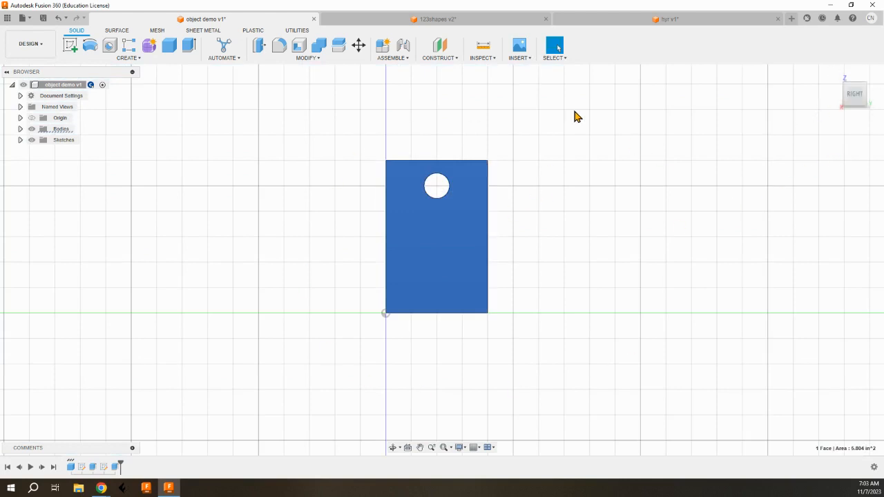
pyautogui.rightClick(855, 98)
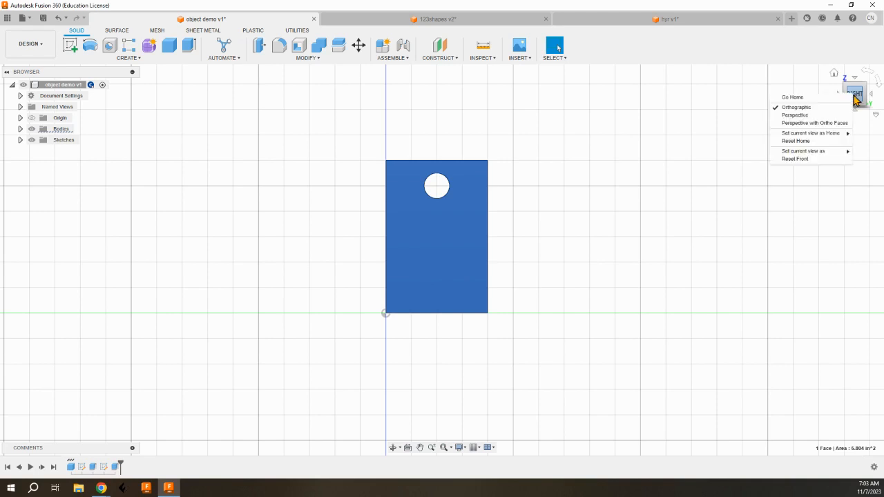
pyautogui.moveTo(829, 153)
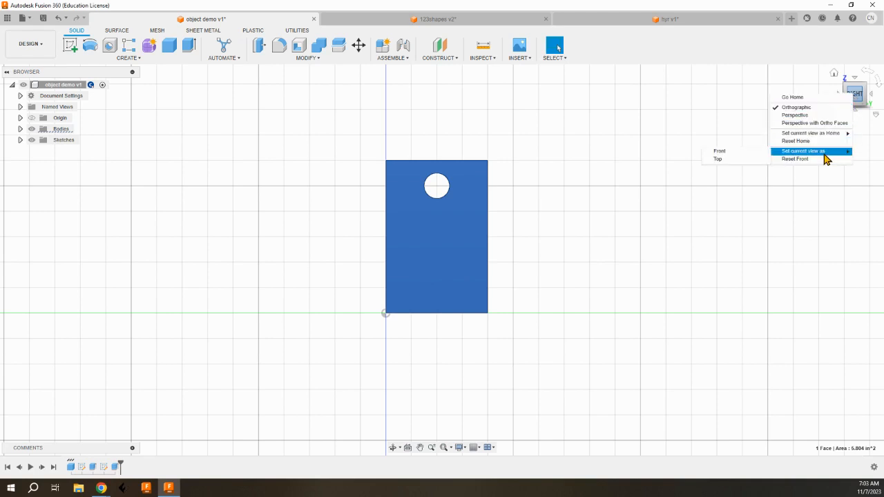
pyautogui.click(751, 151)
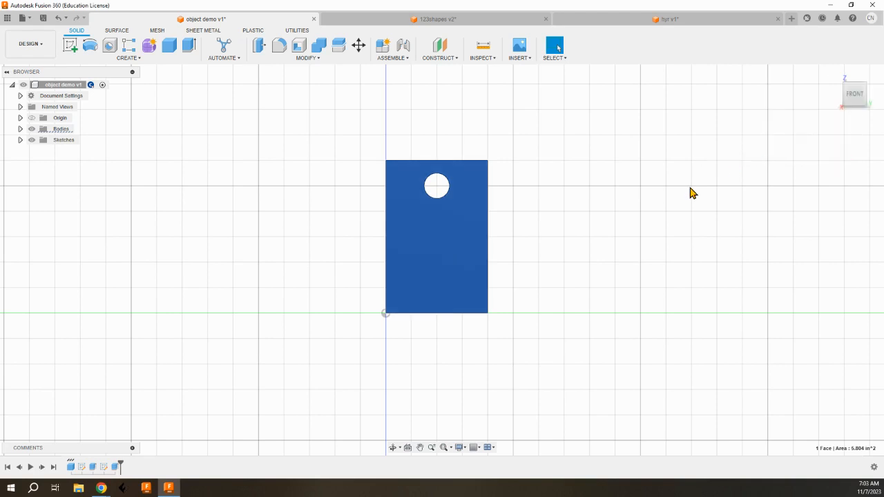
pyautogui.click(660, 201)
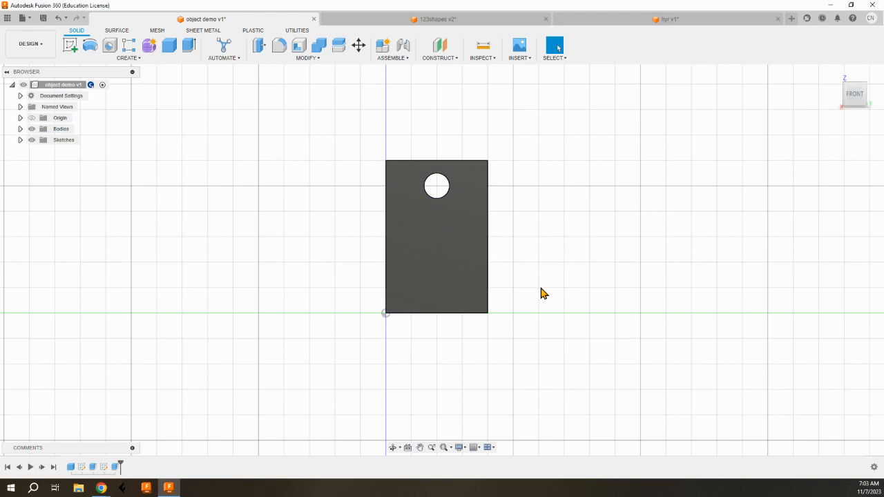
pyautogui.keyDown('shift'); pyautogui.moveTo(541, 292); pyautogui.dragTo(633, 301, button='middle'); pyautogui.keyUp('shift')
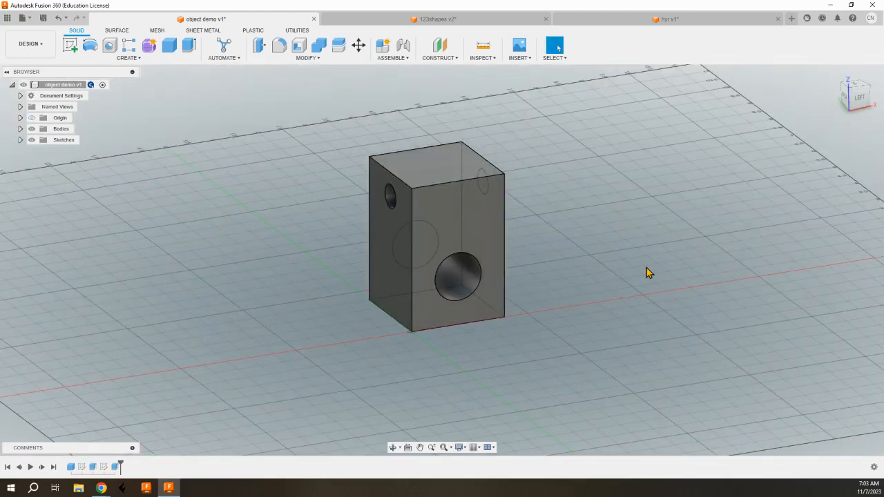
pyautogui.click(861, 97)
pyautogui.rightClick(862, 97)
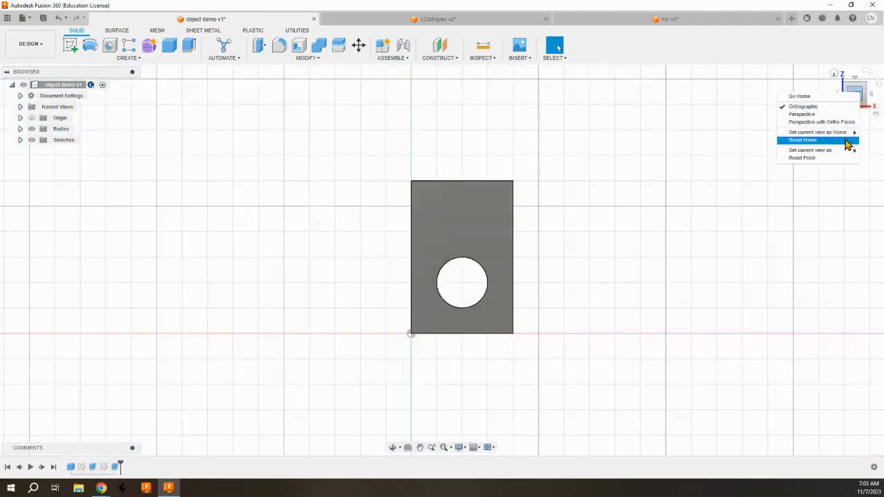
pyautogui.moveTo(844, 152)
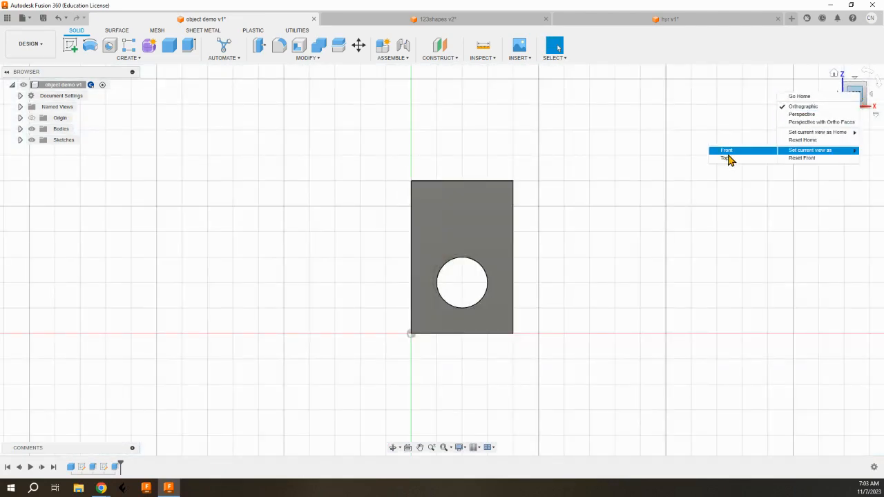
pyautogui.click(727, 158)
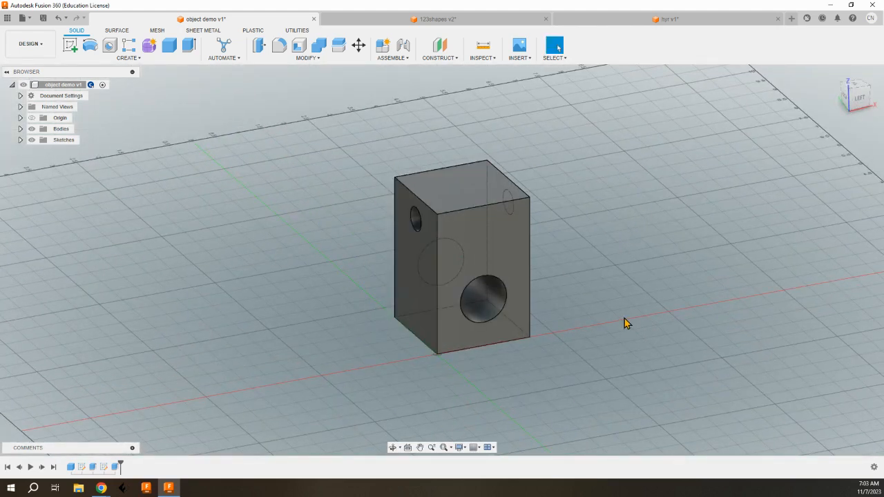
# Create a new drawing from the design with the full assembly, no template, ASME standard, inches and sheet size A (8.5in x 11in)
pyautogui.click(43, 48)
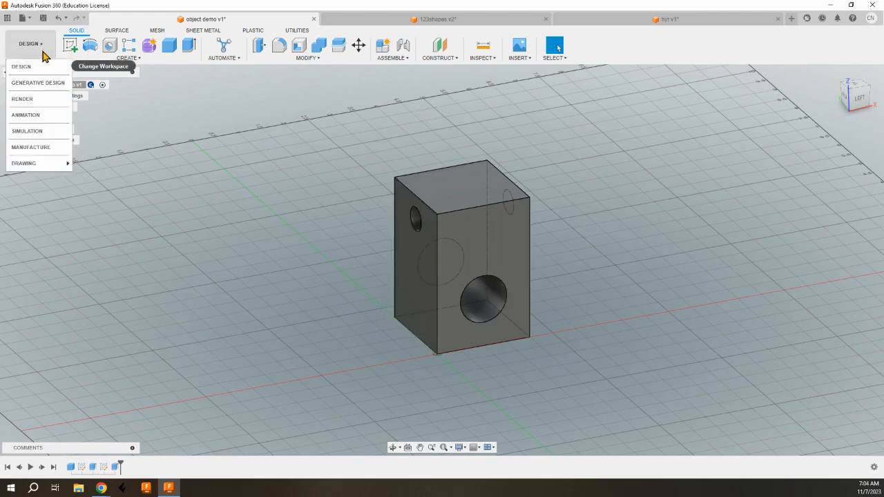
pyautogui.moveTo(63, 166)
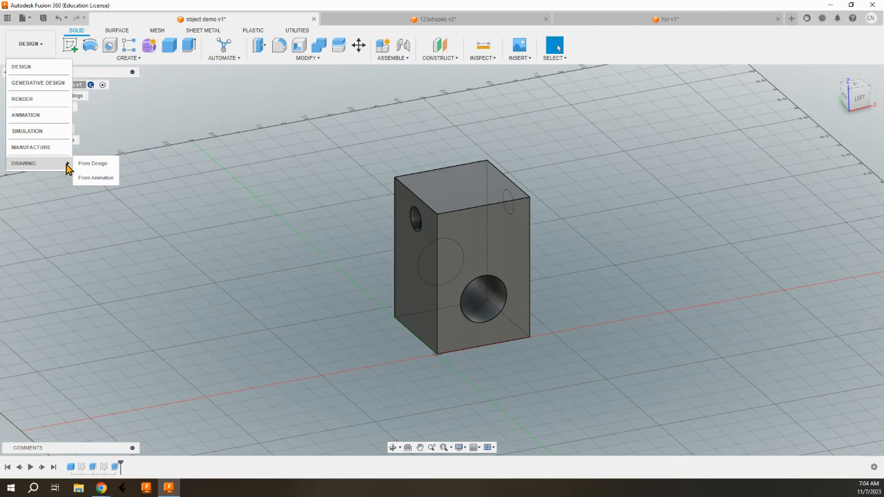
pyautogui.click(110, 167)
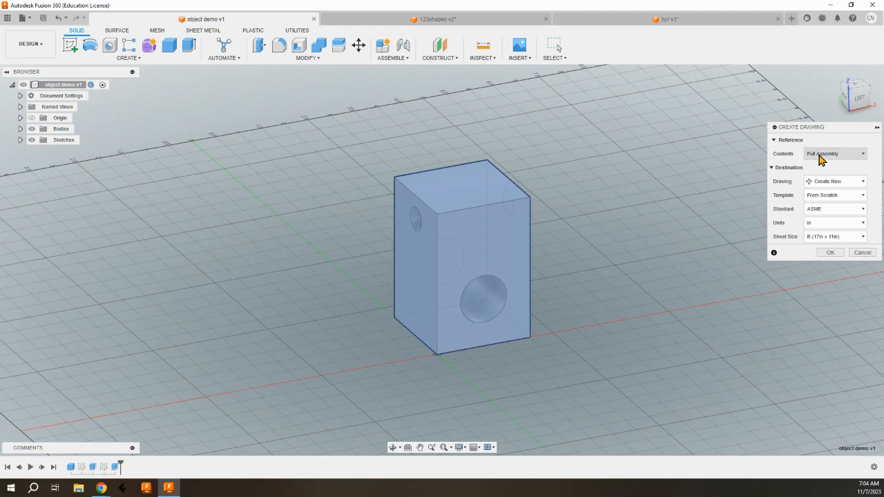
pyautogui.click(877, 127)
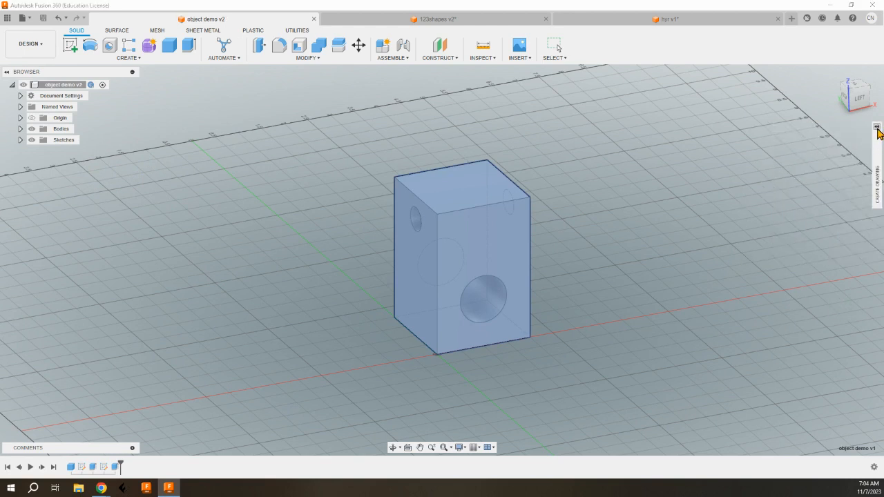
pyautogui.click(877, 128)
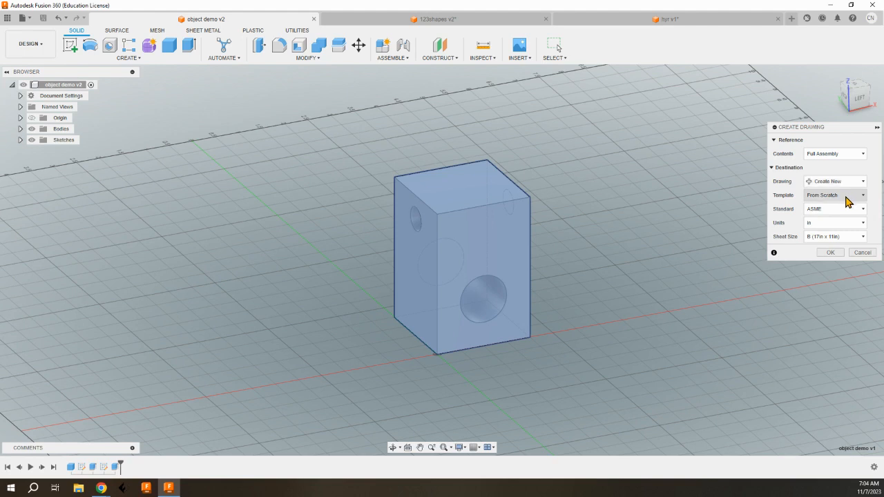
pyautogui.click(846, 197)
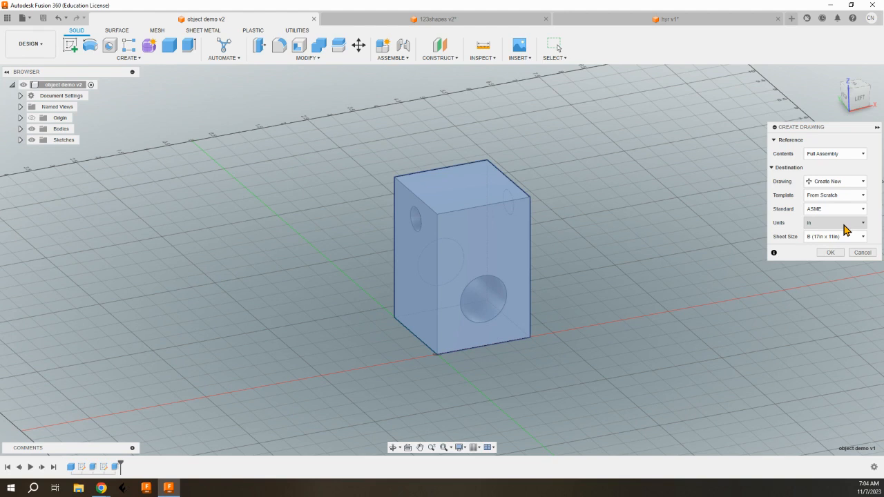
pyautogui.click(844, 229)
pyautogui.click(845, 230)
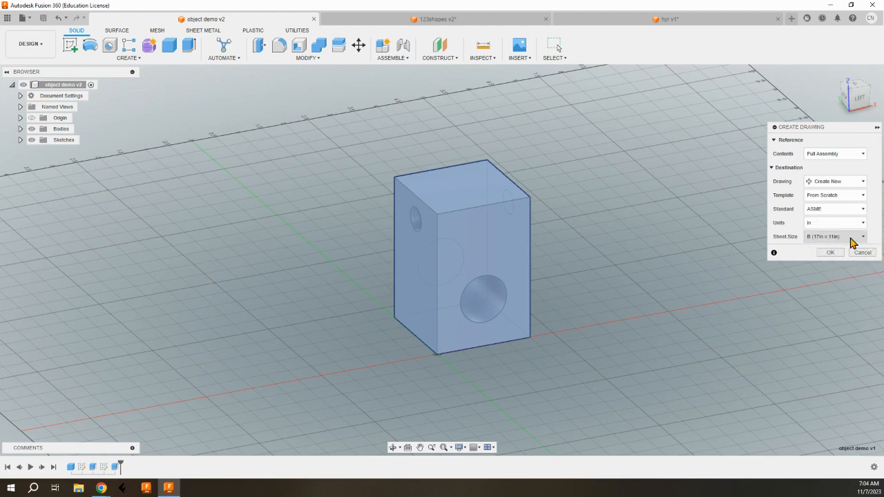
pyautogui.click(855, 240)
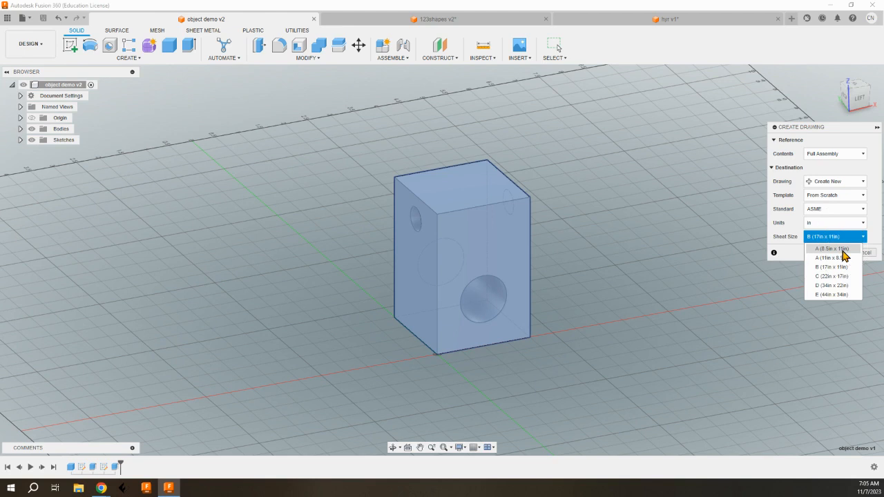
pyautogui.click(843, 250)
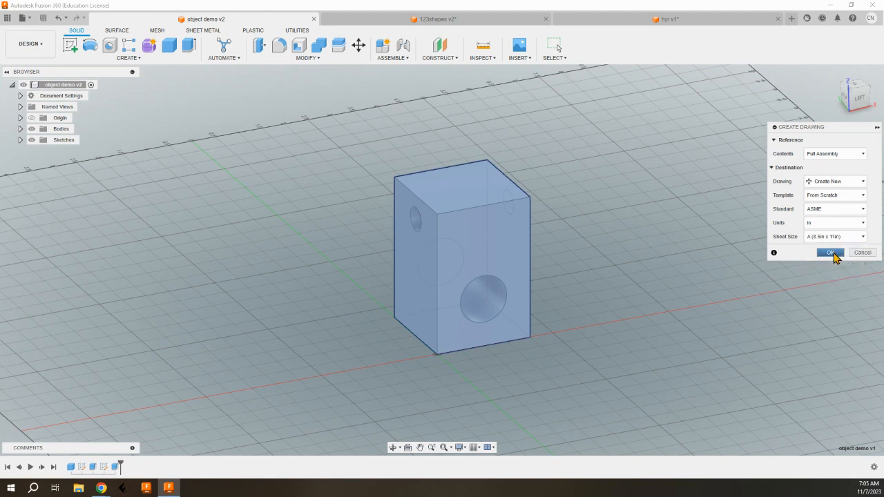
pyautogui.click(833, 253)
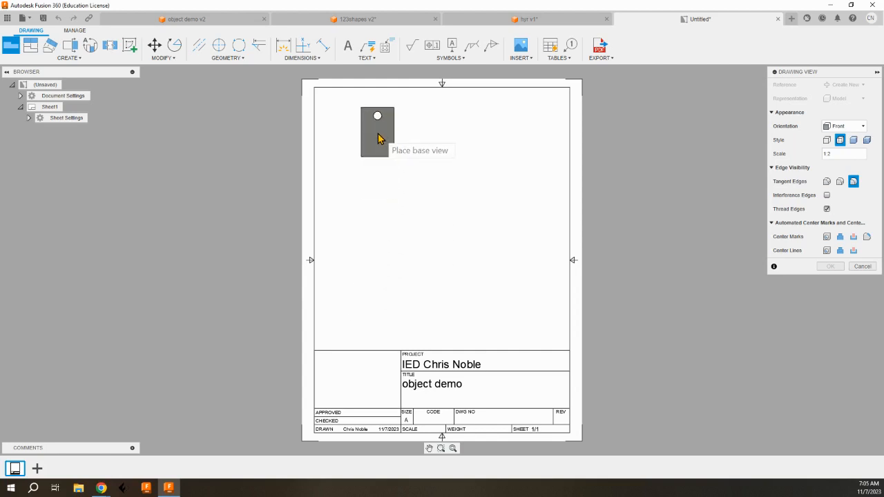
# Place the front base view at 1:1 scale in the sheet's lower-left area and shift it slightly up and inward
pyautogui.click(364, 298)
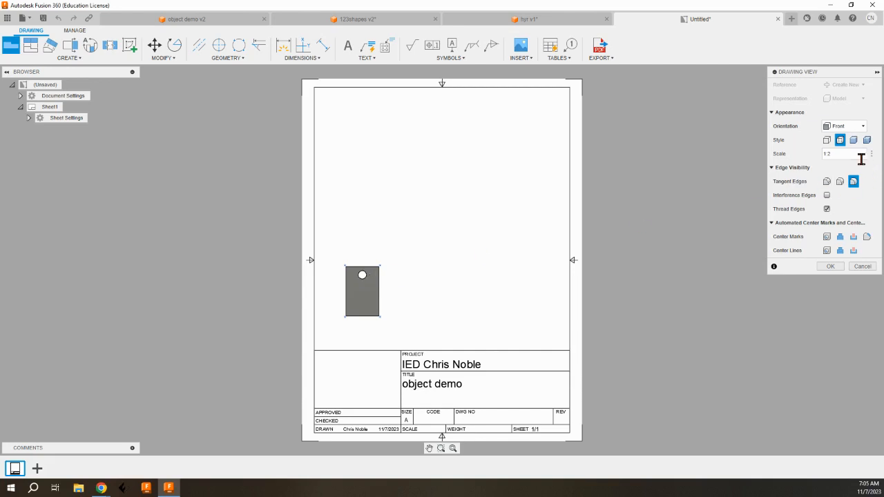
pyautogui.click(837, 153)
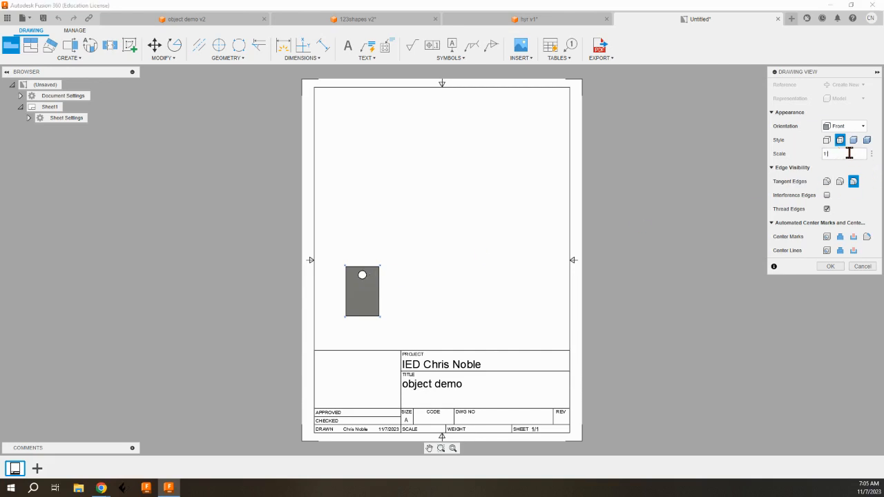
pyautogui.write('1')
pyautogui.press('Return')
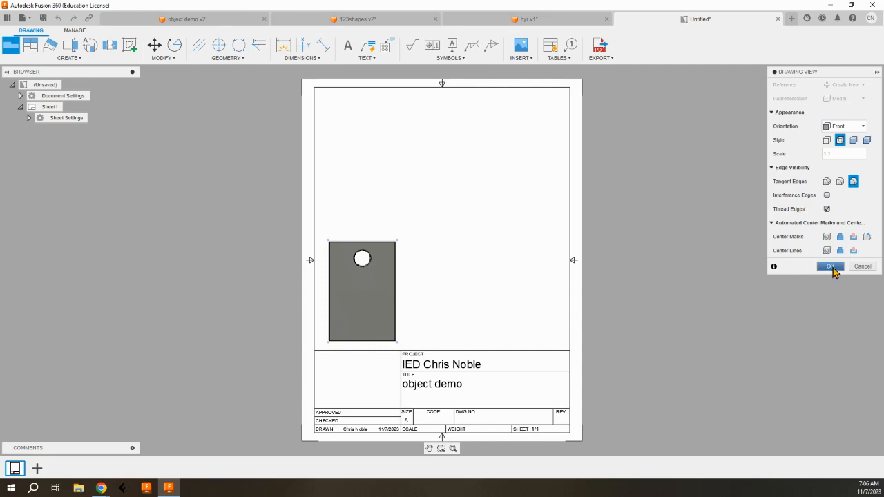
pyautogui.click(831, 266)
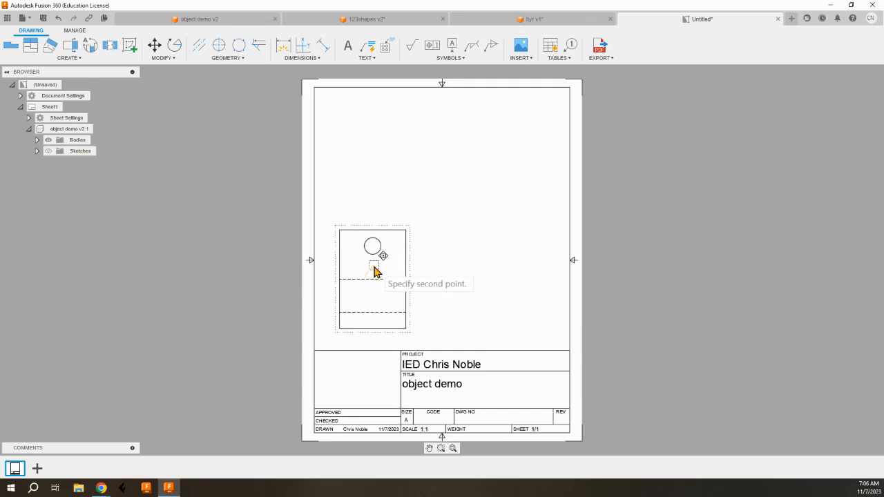
pyautogui.press('Escape')
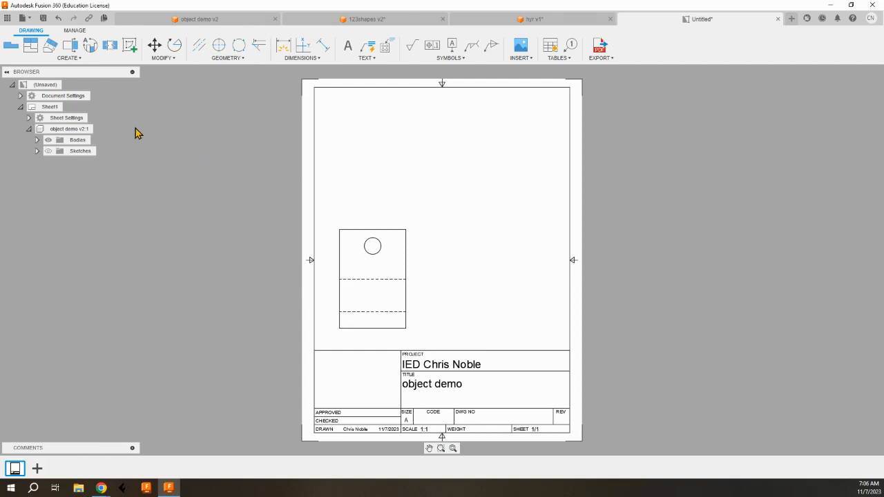
# Project a top view above the front view, a side view to its right and an isometric view in the sheet's upper-right area
pyautogui.click(32, 47)
pyautogui.click(31, 48)
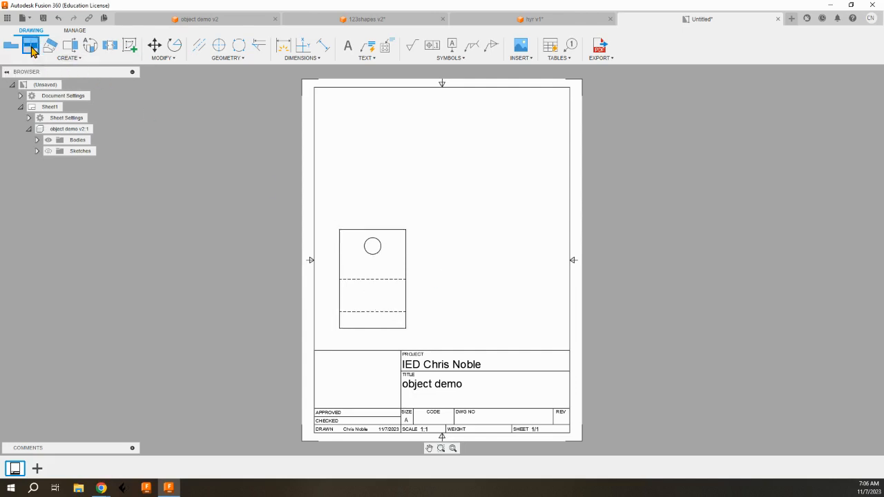
pyautogui.click(372, 280)
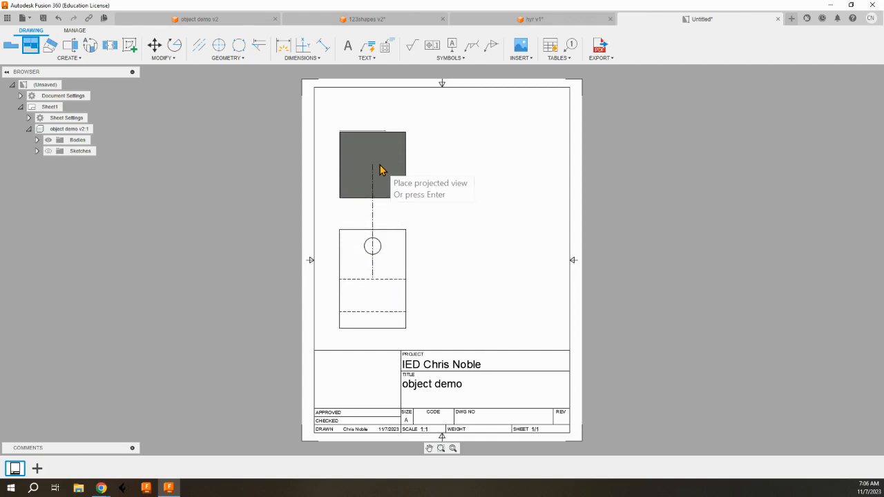
pyautogui.click(377, 157)
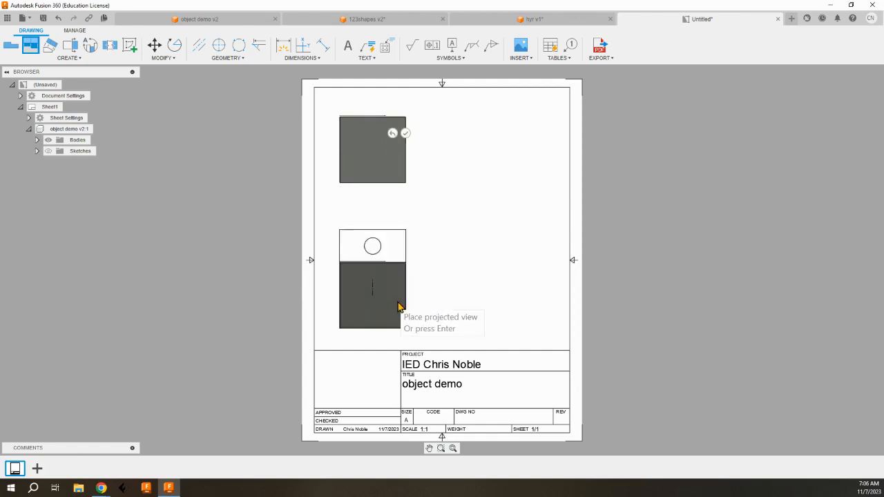
pyautogui.click(513, 311)
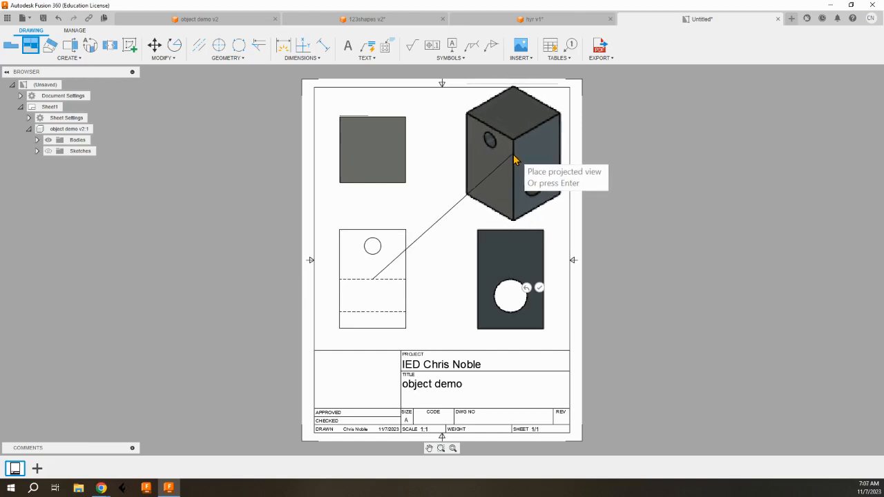
pyautogui.click(512, 161)
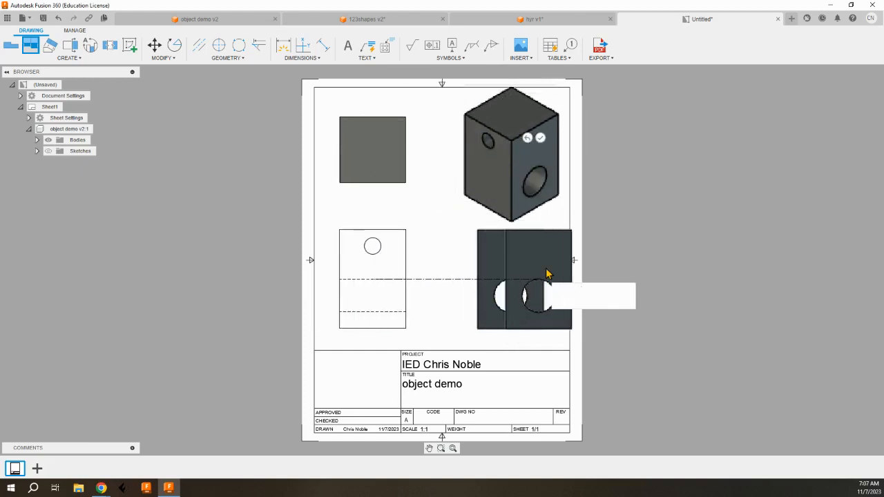
pyautogui.click(540, 139)
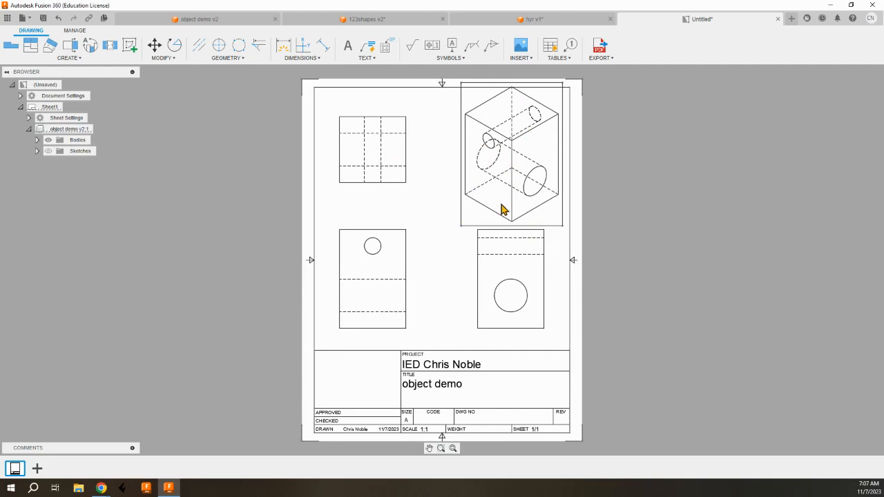
# Change the isometric view's display style to shaded
pyautogui.rightClick(521, 160)
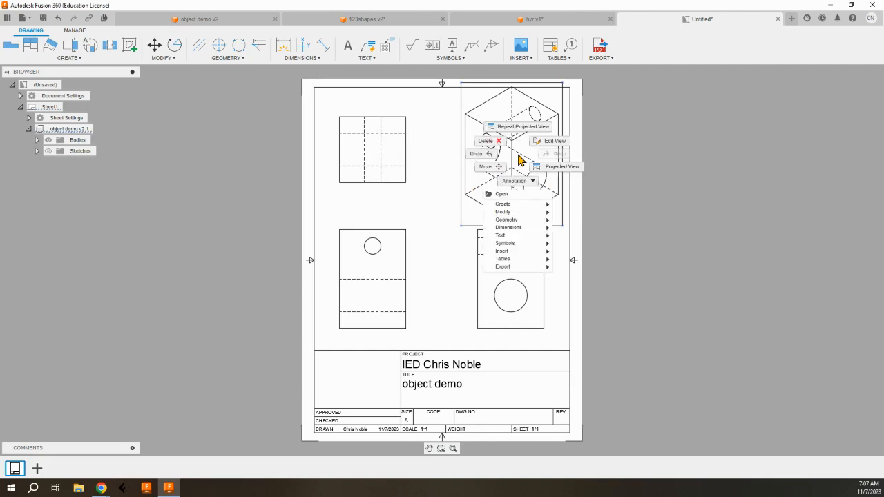
pyautogui.click(556, 142)
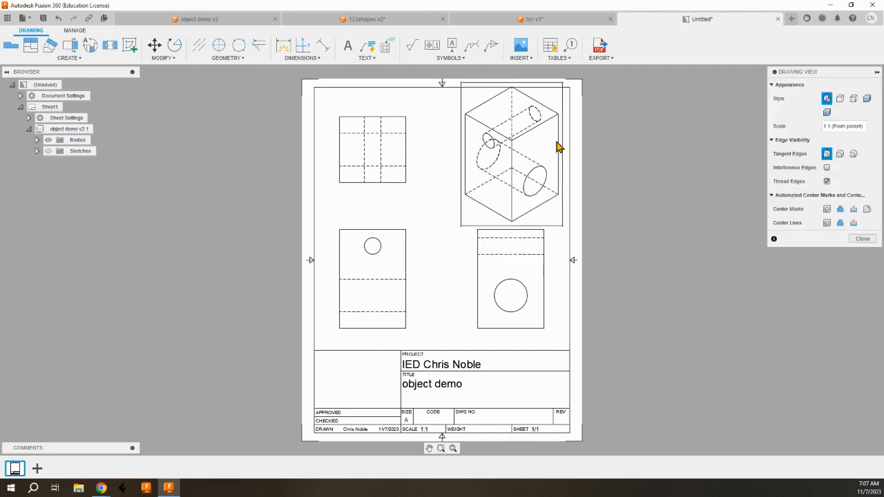
pyautogui.click(868, 100)
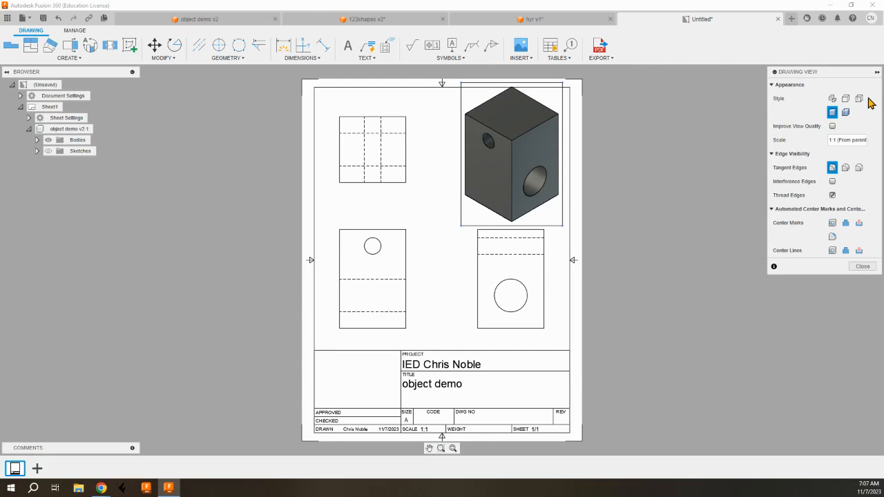
pyautogui.click(871, 267)
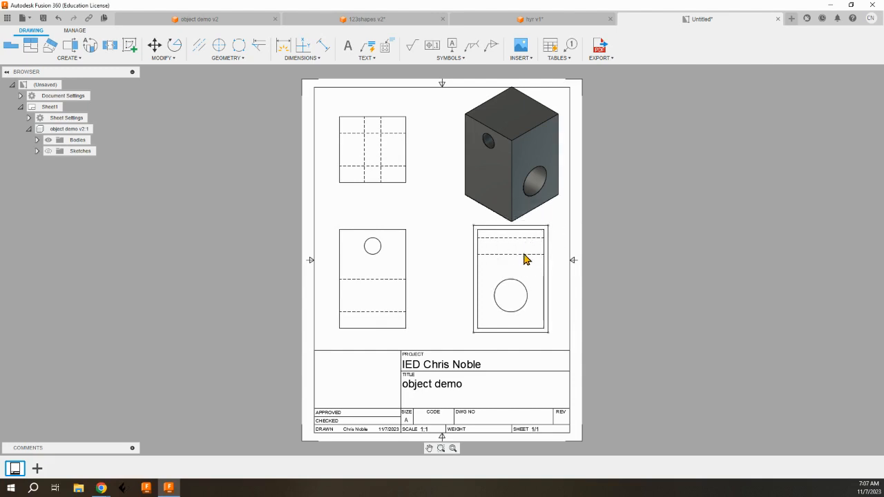
# Review the front view's display settings, keeping its style as visible and hidden edges
pyautogui.rightClick(383, 289)
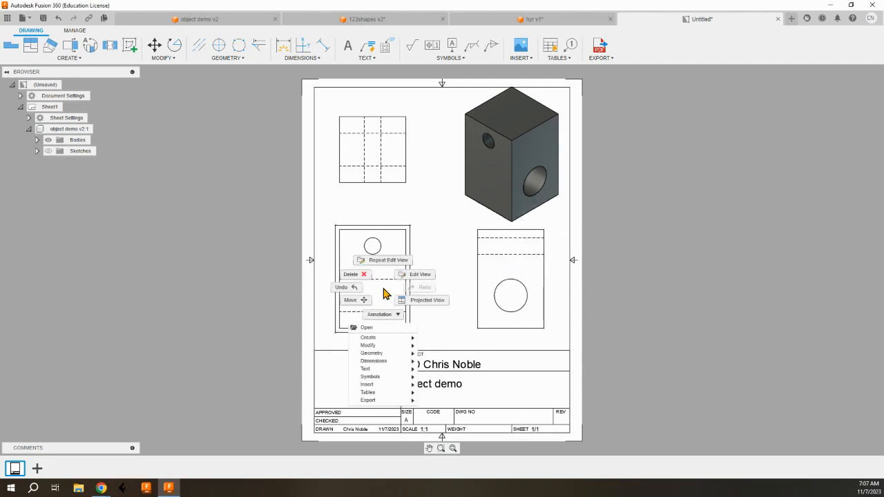
pyautogui.click(426, 279)
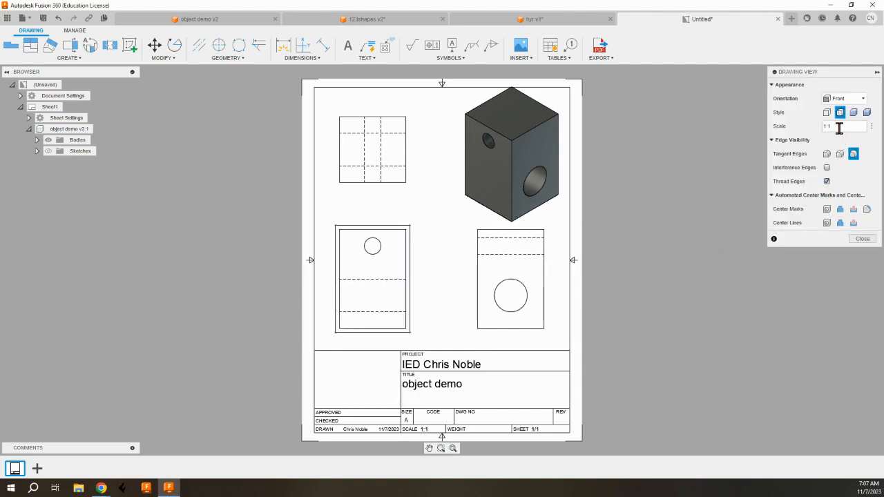
pyautogui.click(841, 114)
pyautogui.click(863, 239)
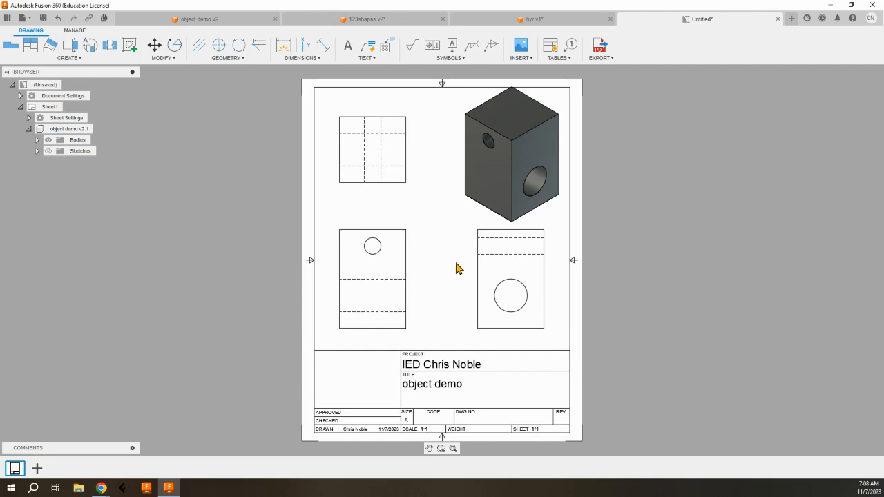
# Reposition the side and front views lower on the sheet, and shift the isometric view slightly up and to the right
pyautogui.moveTo(502, 250); pyautogui.dragTo(502, 256)
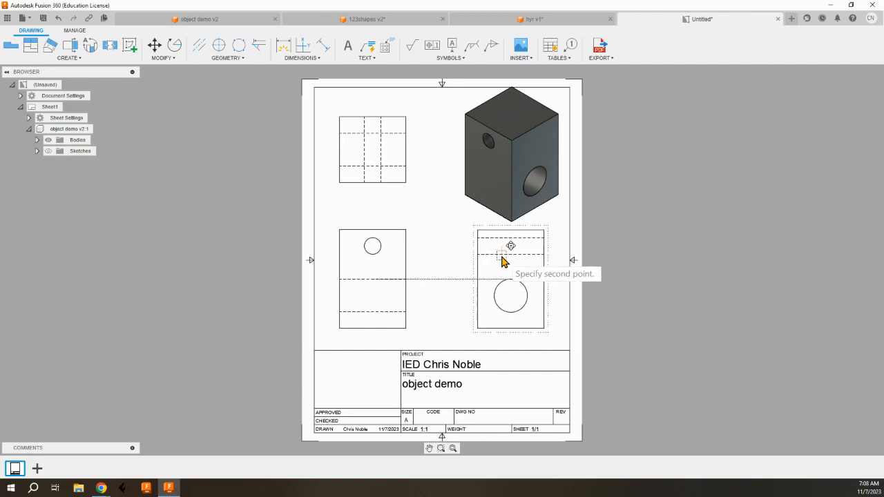
pyautogui.click(501, 257)
pyautogui.moveTo(365, 287); pyautogui.dragTo(353, 294)
pyautogui.click(352, 298)
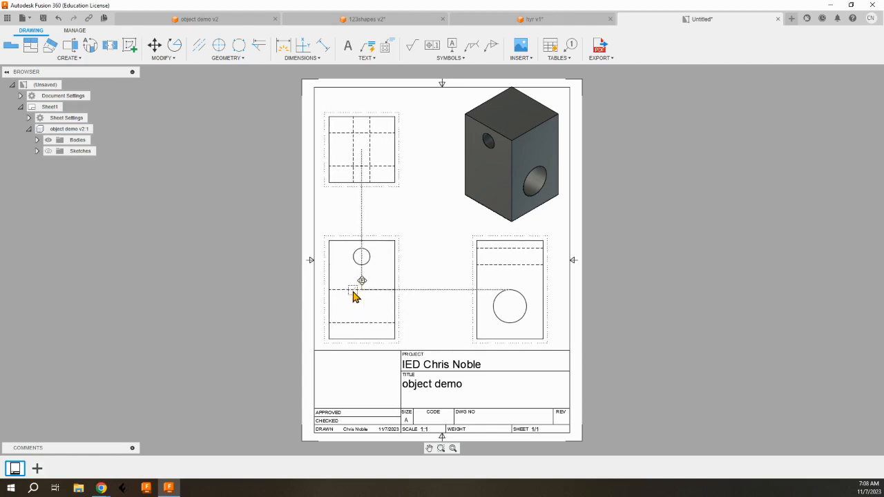
pyautogui.moveTo(511, 191); pyautogui.dragTo(517, 187)
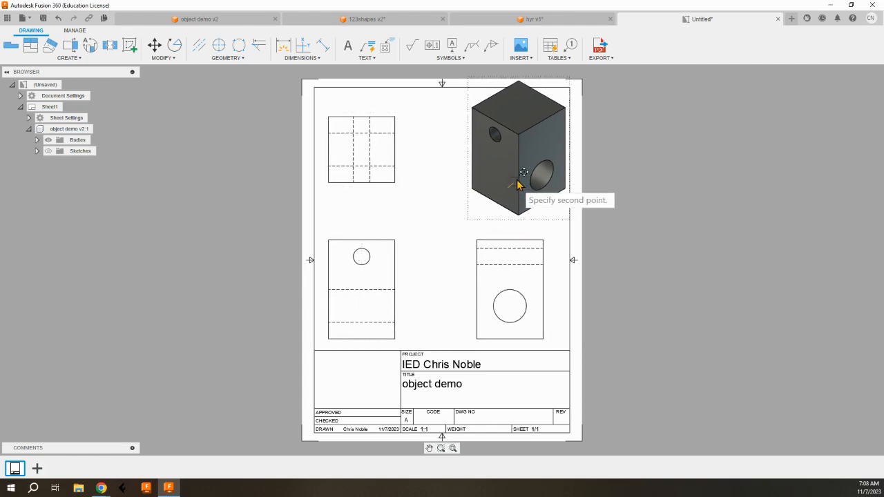
pyautogui.click(444, 235)
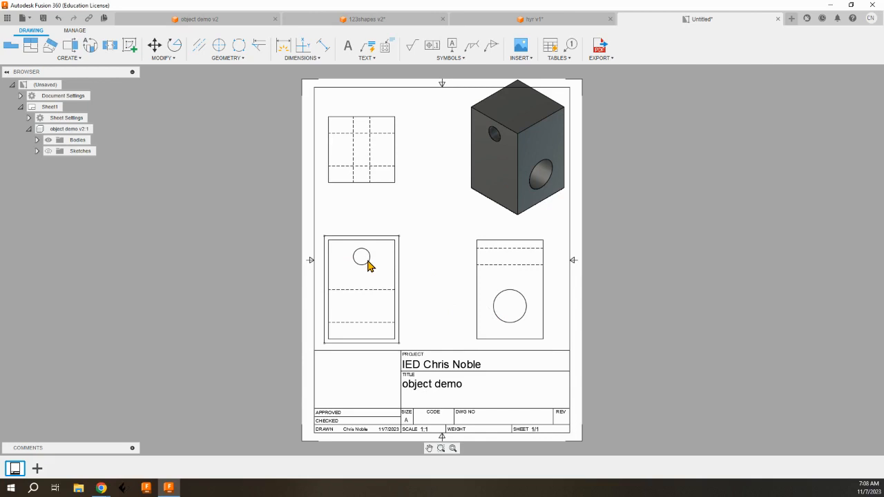
# Add center marks to the hole circles in the front and side views, and center lines along both holes in the top view
pyautogui.click(219, 46)
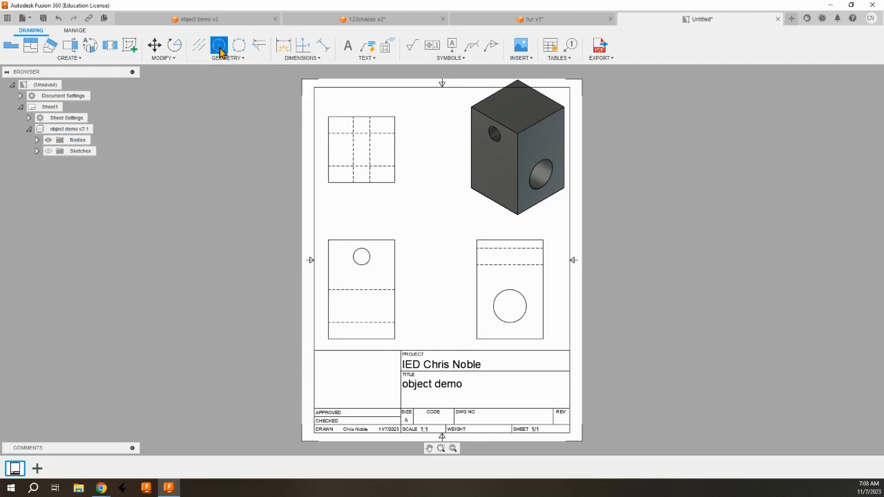
pyautogui.click(368, 268)
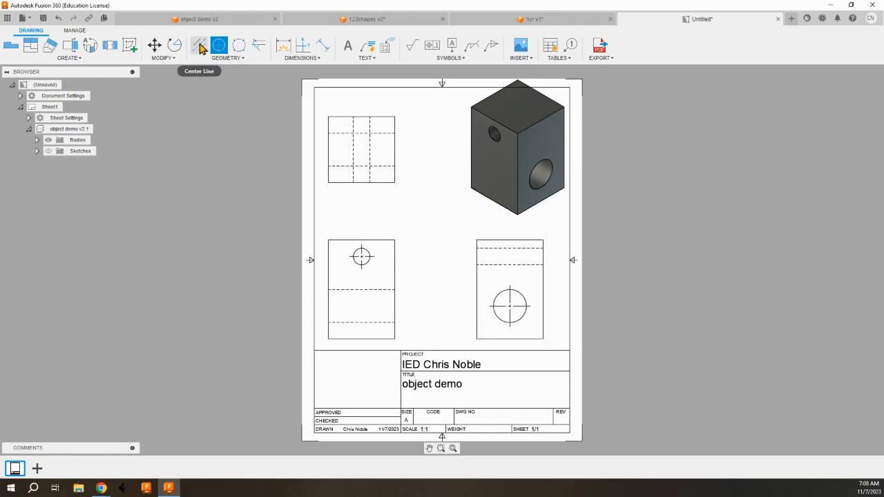
pyautogui.click(199, 49)
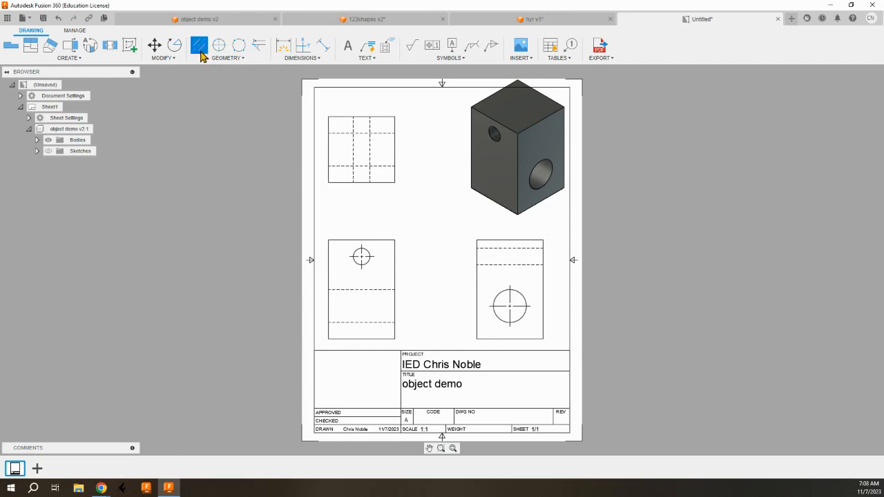
pyautogui.click(387, 167)
pyautogui.click(386, 133)
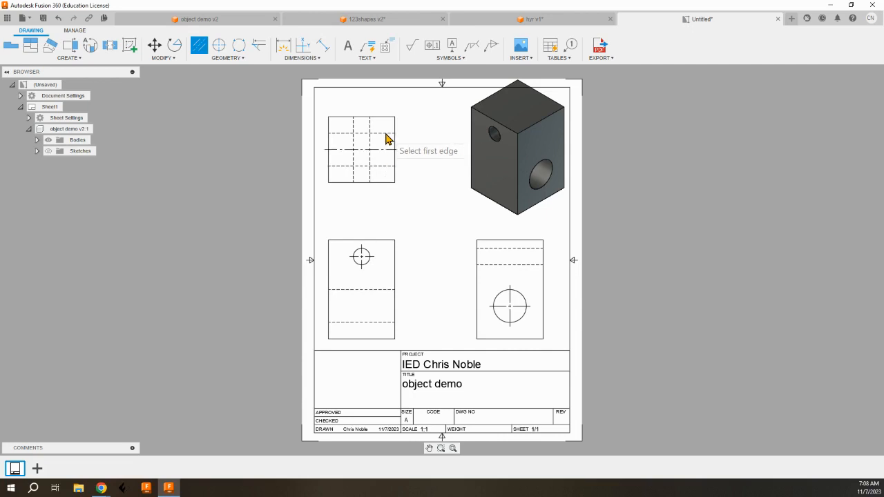
pyautogui.click(370, 166)
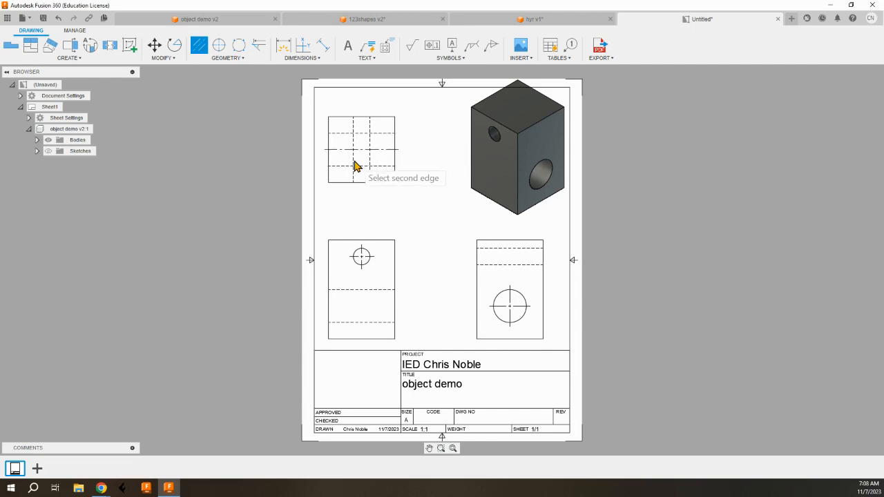
pyautogui.click(353, 166)
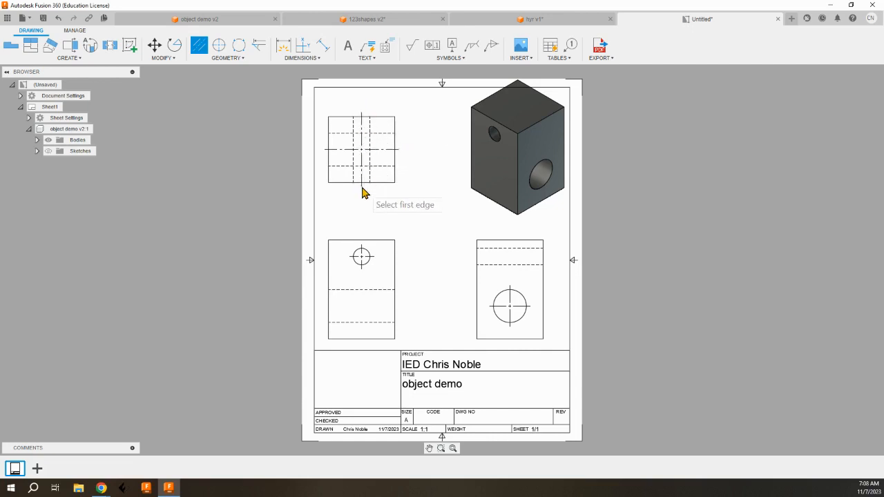
# Add center lines along the large hole in the front view and the small hole in the side view
pyautogui.click(389, 291)
pyautogui.click(391, 323)
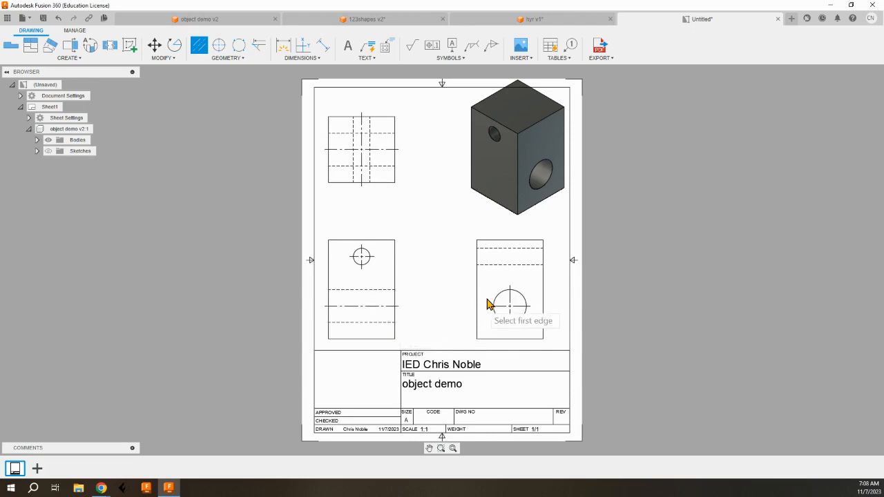
pyautogui.click(504, 268)
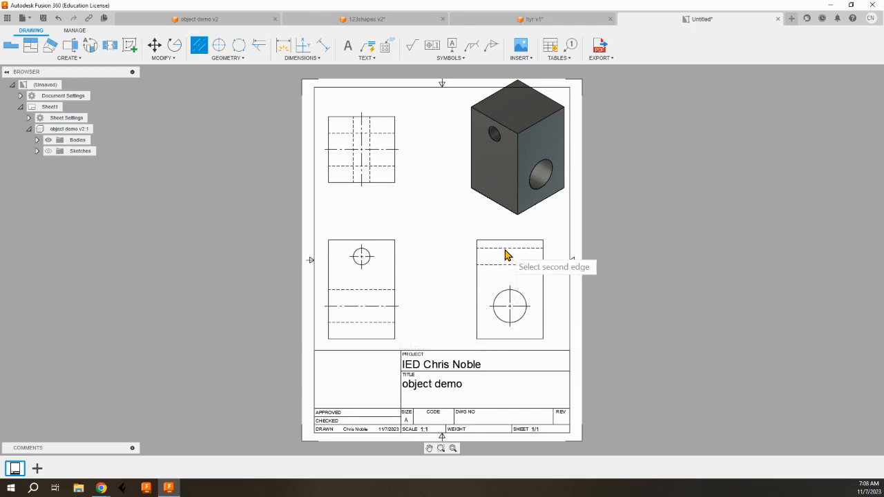
pyautogui.click(505, 256)
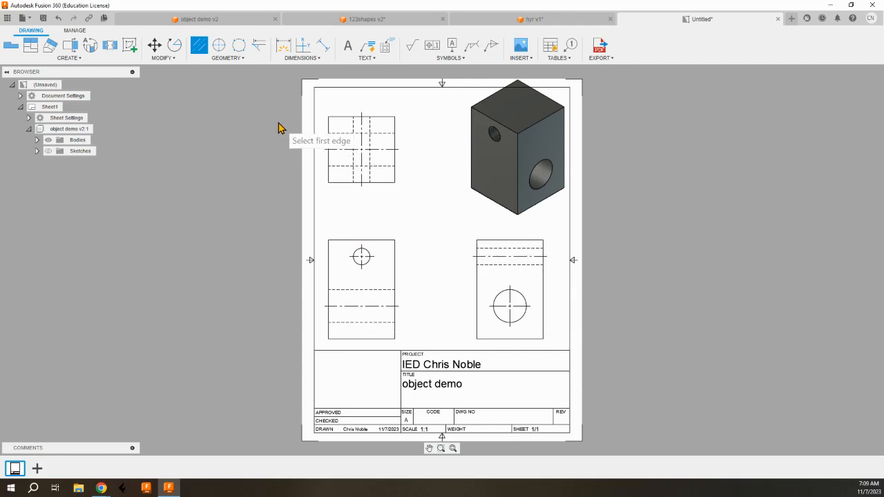
# Dimension the block's overall height between the right-hand corners of the front view, placing it between the front and side views
pyautogui.click(285, 52)
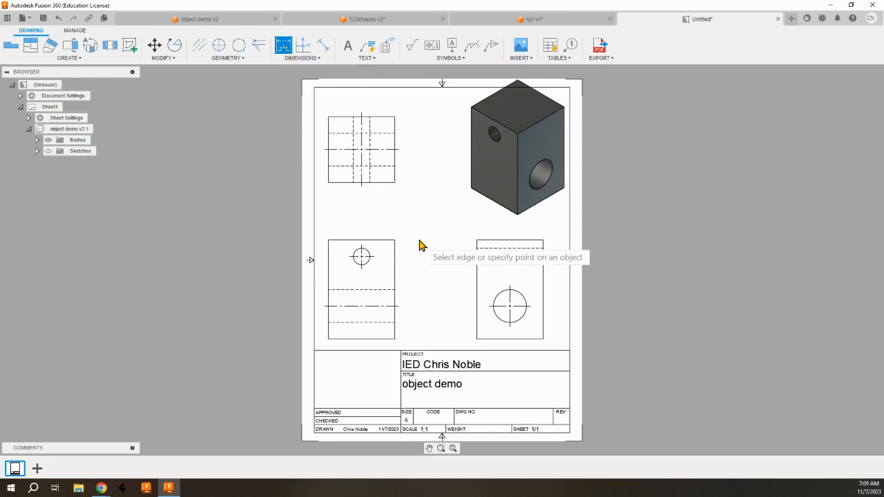
pyautogui.click(395, 242)
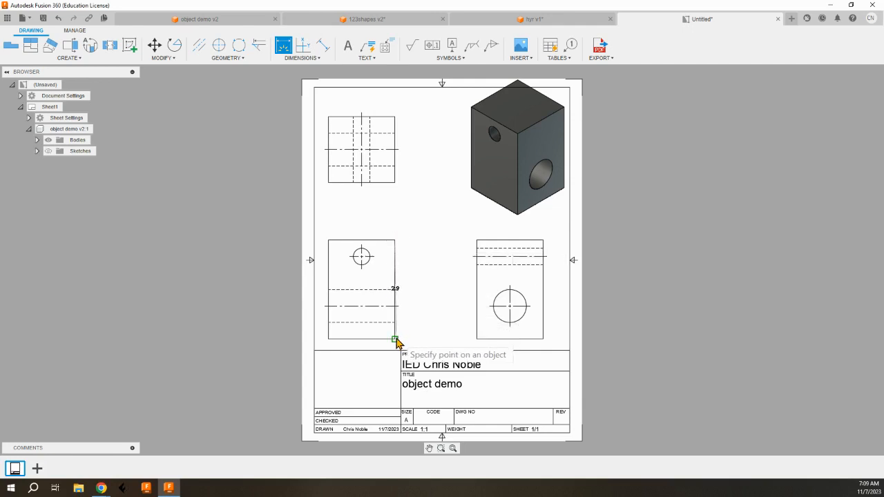
pyautogui.click(395, 340)
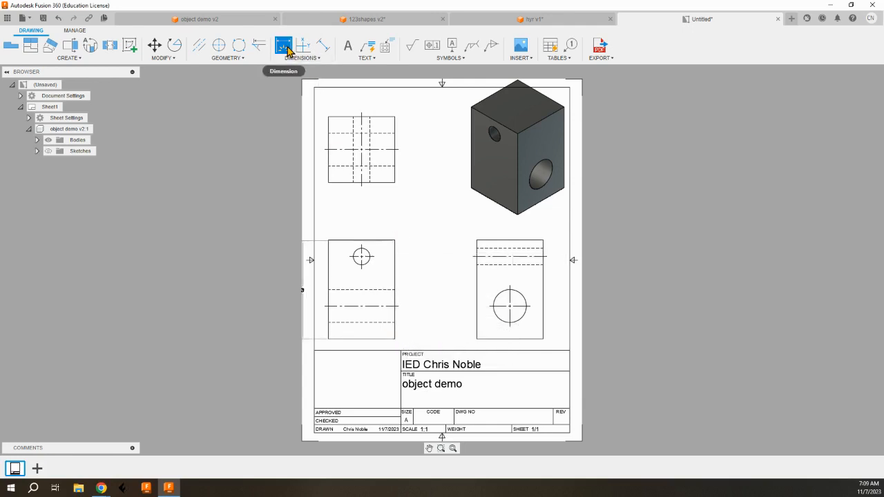
pyautogui.press('ctrl')
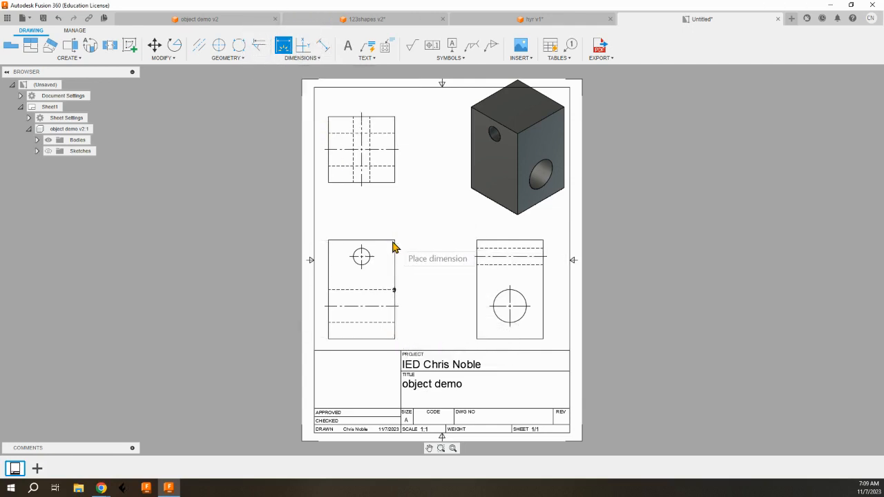
pyautogui.click(395, 340)
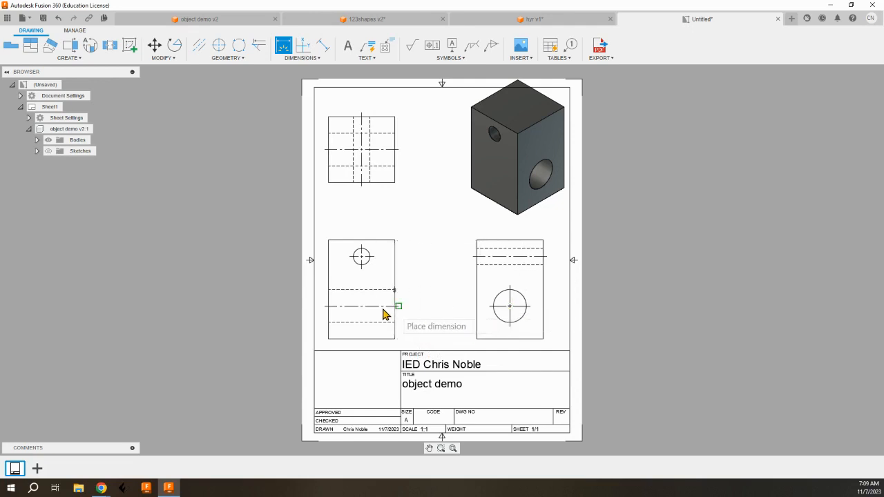
pyautogui.click(447, 335)
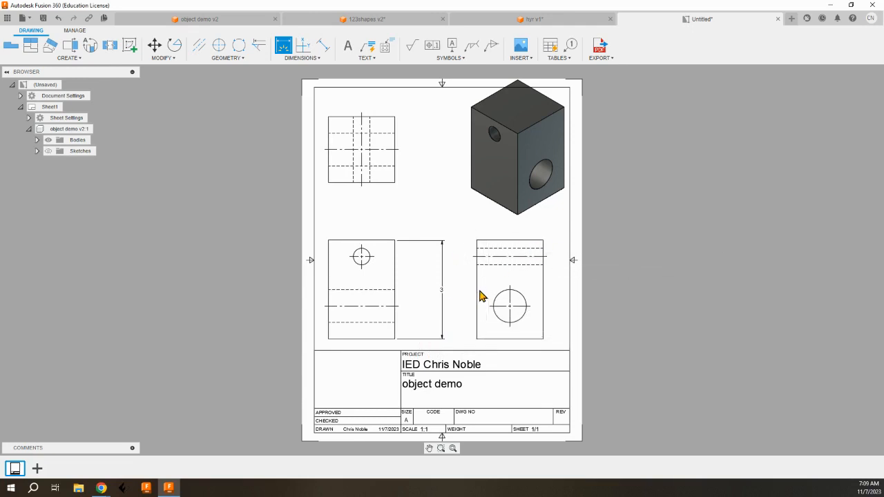
# Dimension the small hole's center from the bottom and left edges of the front view
pyautogui.click(361, 257)
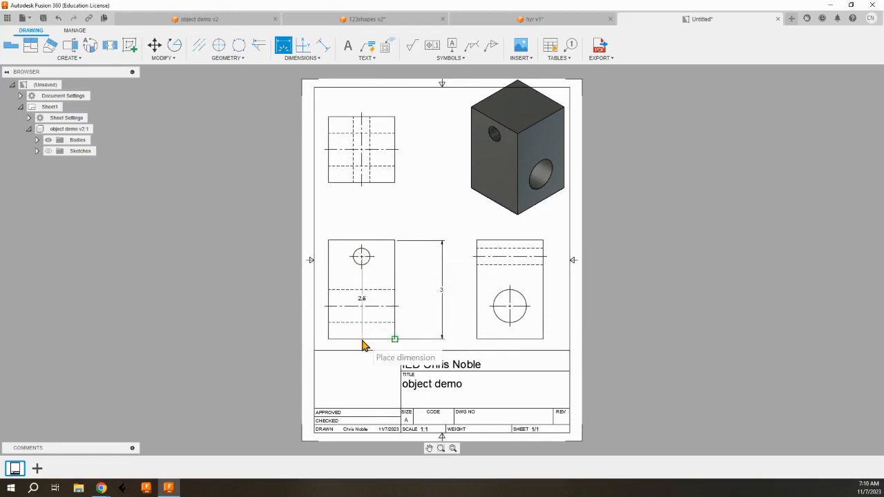
pyautogui.click(428, 337)
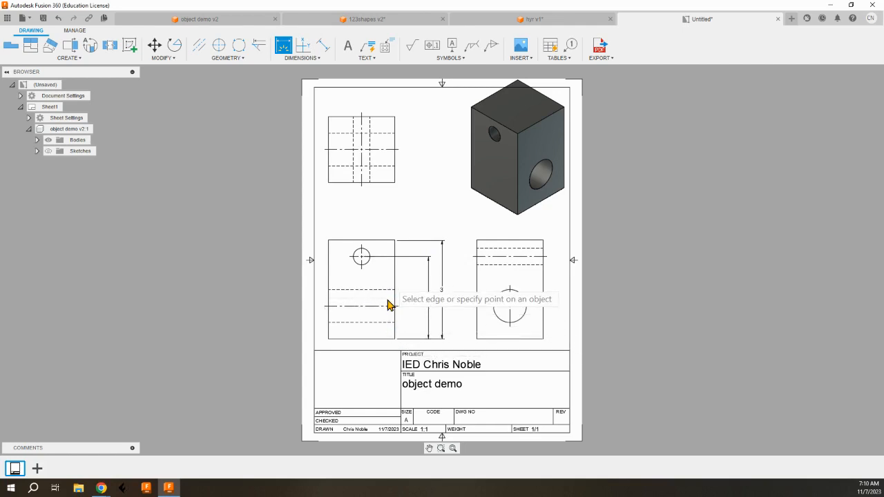
pyautogui.click(330, 259)
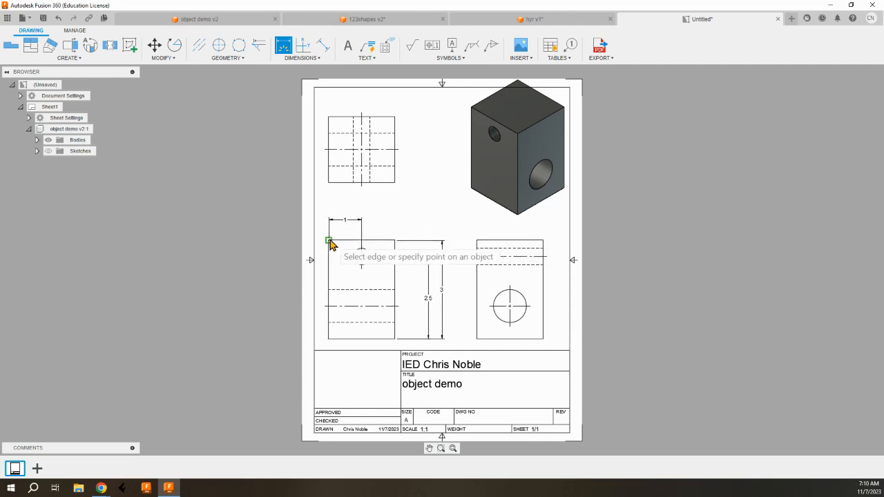
# Dimension the overall widths of the front and side views, placing each dimension above its view
pyautogui.click(330, 241)
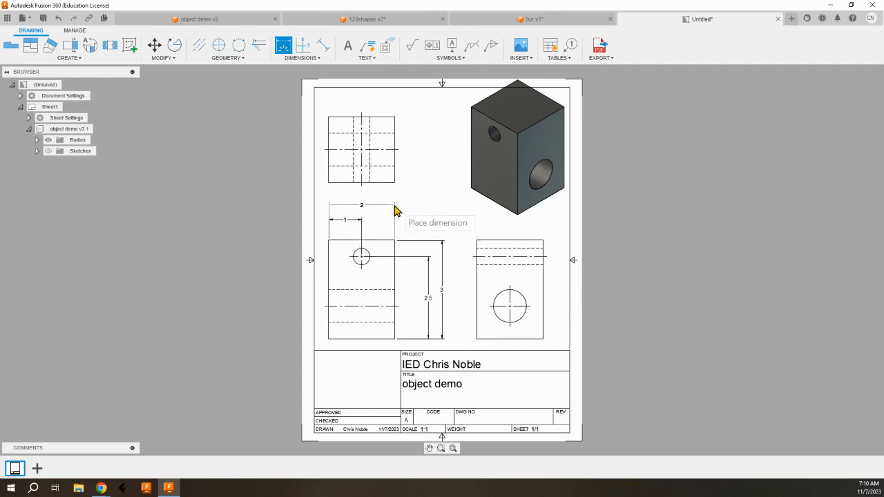
pyautogui.click(395, 211)
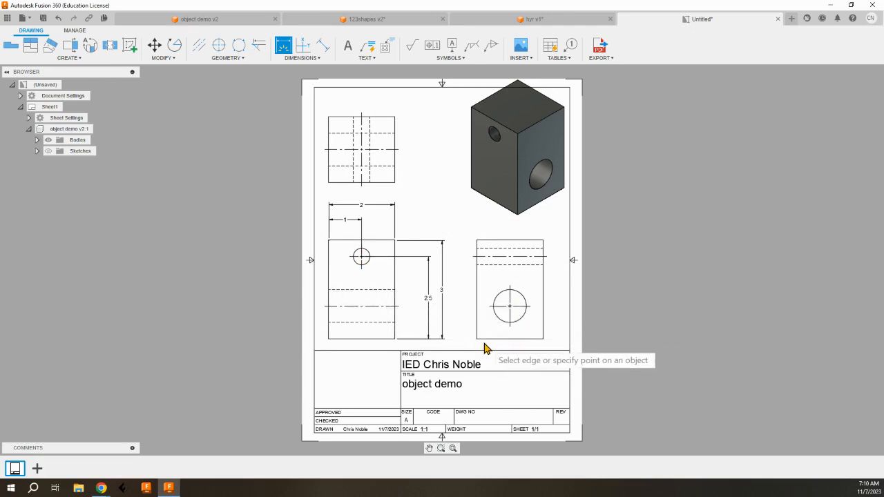
pyautogui.click(476, 241)
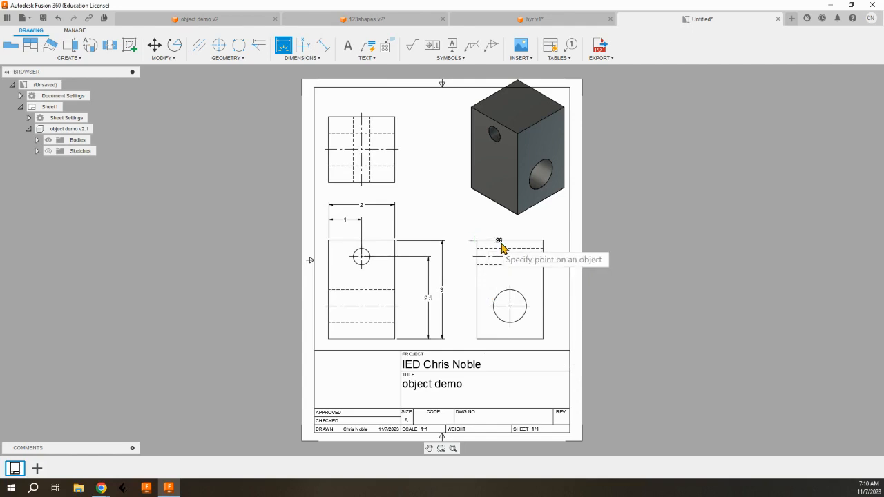
pyautogui.click(543, 242)
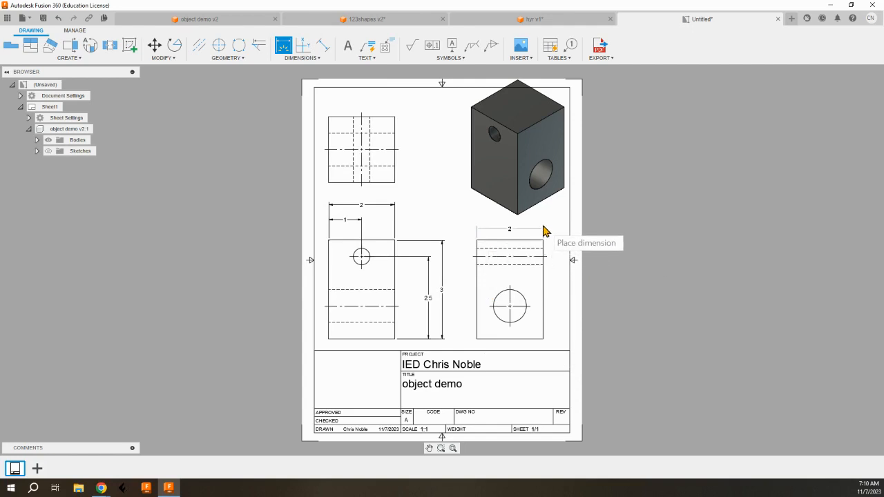
pyautogui.click(544, 230)
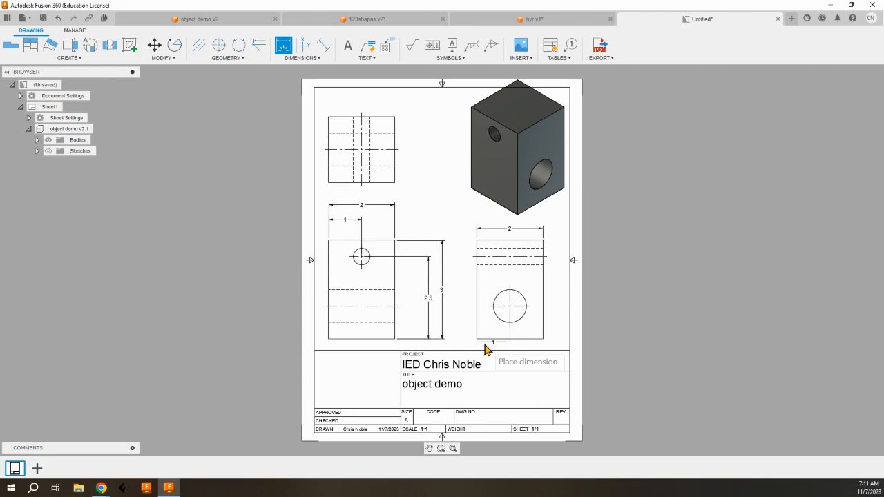
# Dimension the large hole's center from the left and bottom edges of the side view, placing the dimensions below and left of the view
pyautogui.click(485, 350)
pyautogui.click(543, 304)
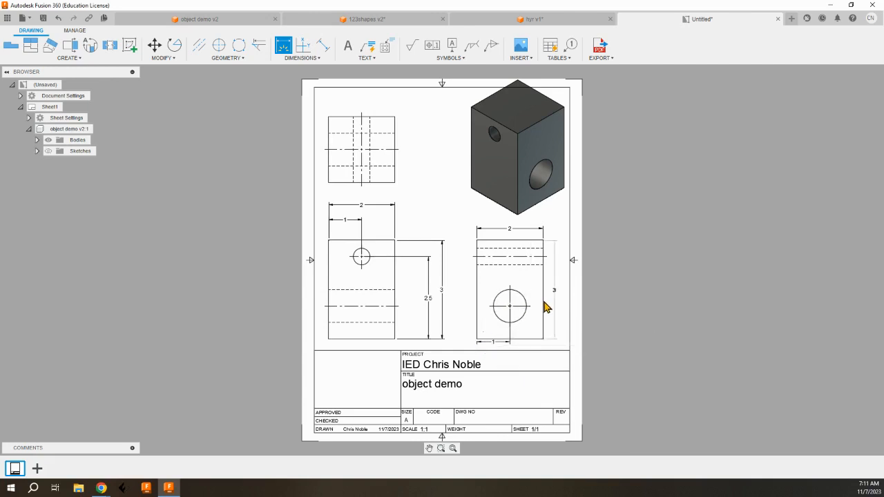
pyautogui.click(510, 306)
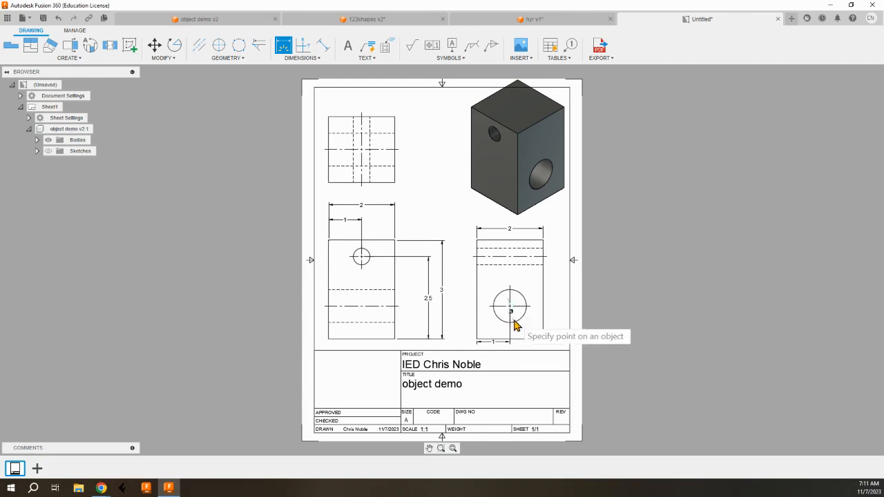
pyautogui.click(515, 338)
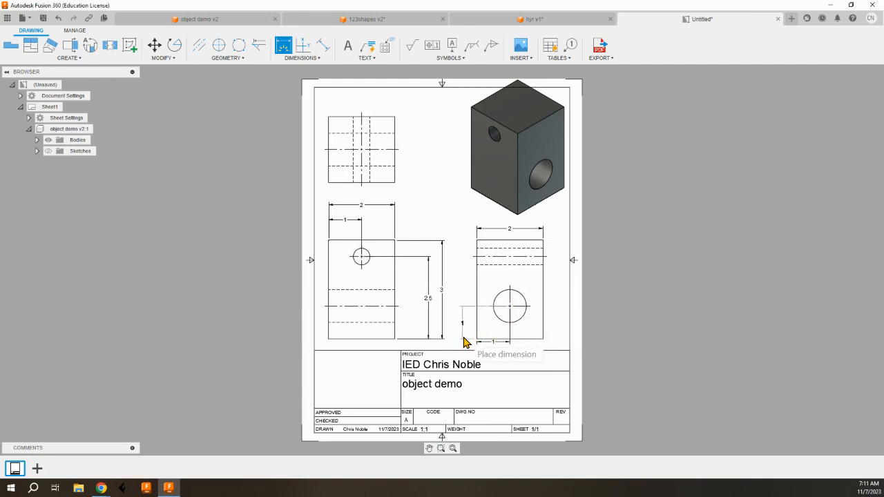
pyautogui.click(464, 341)
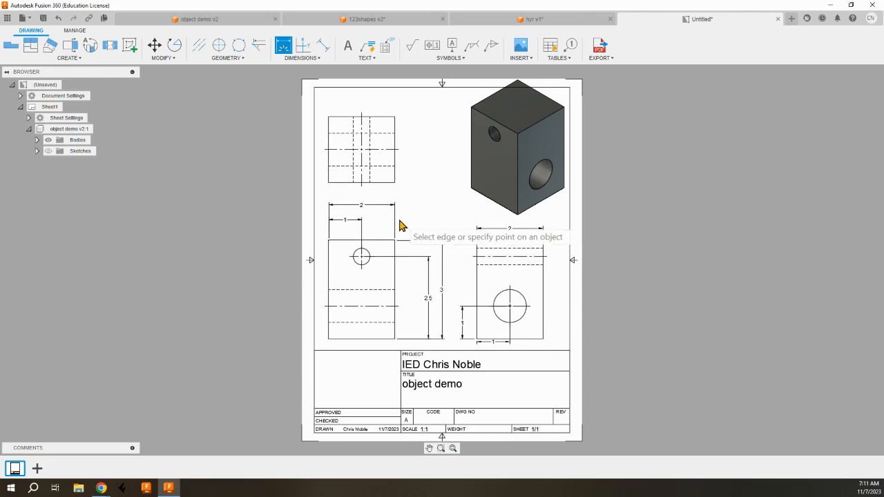
# Add diameter dimensions to the small hole in the front view and the large hole in the side view, placing both between the views
pyautogui.click(370, 255)
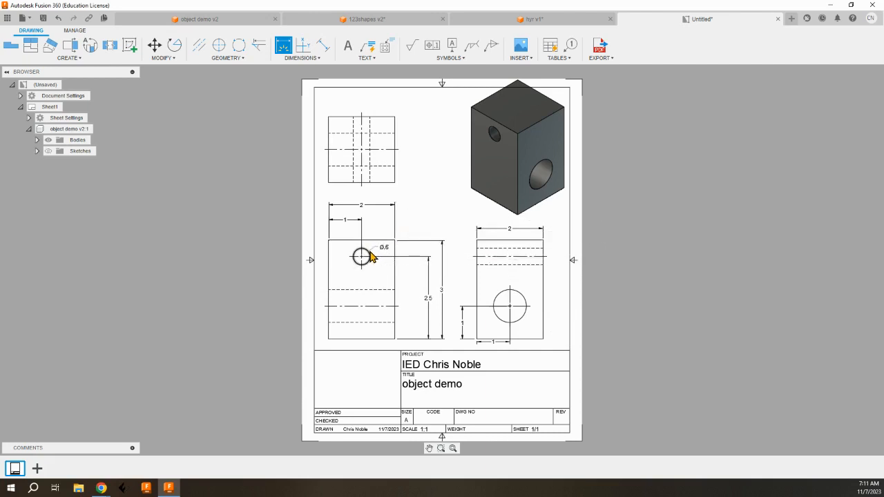
pyautogui.click(282, 52)
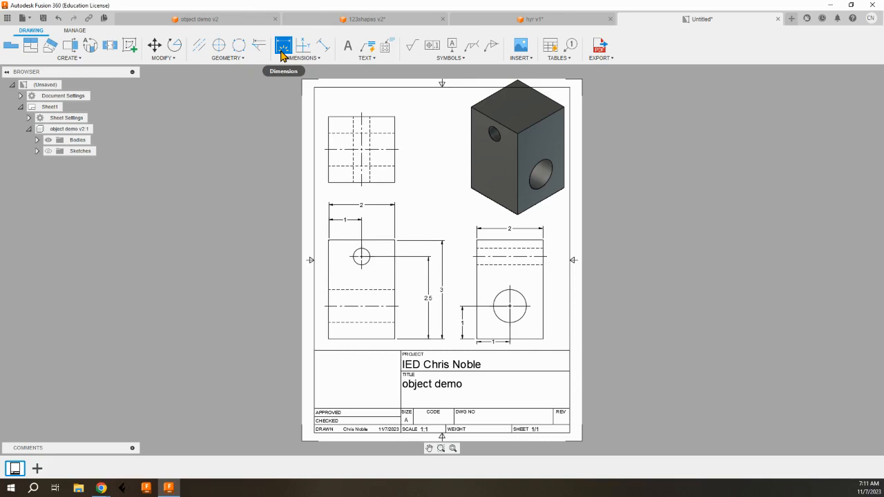
pyautogui.click(369, 255)
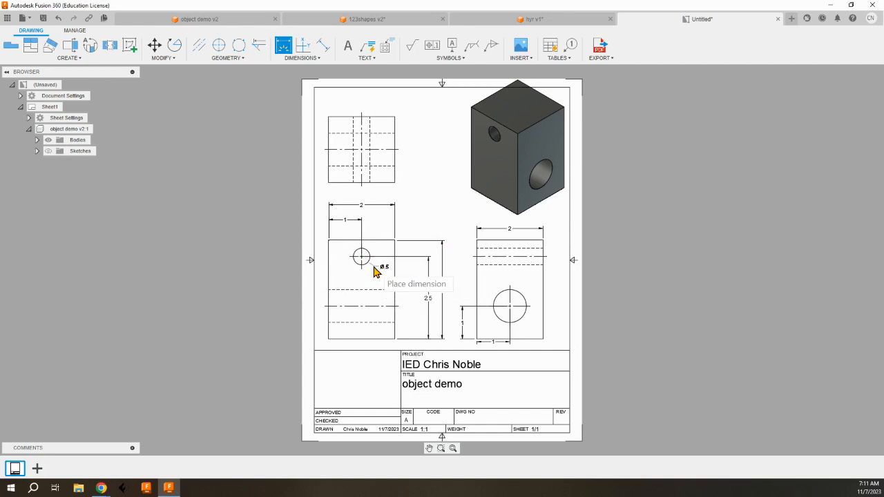
pyautogui.click(408, 282)
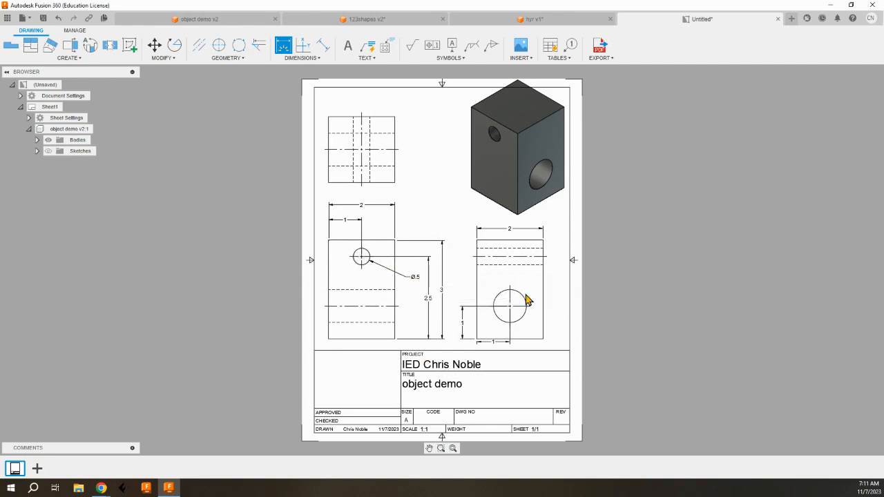
pyautogui.click(523, 298)
pyautogui.click(466, 282)
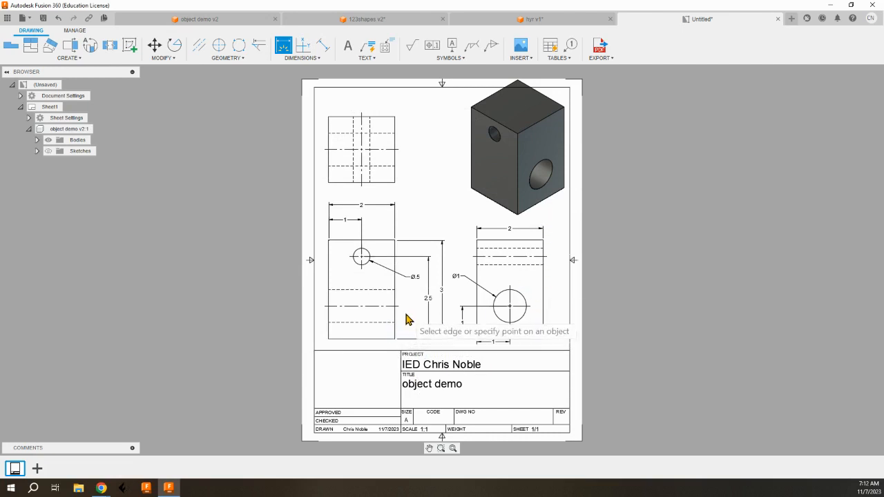
# Export all sheets as a PDF named IED123Step6 to the computer's Downloads folder
pyautogui.click(599, 47)
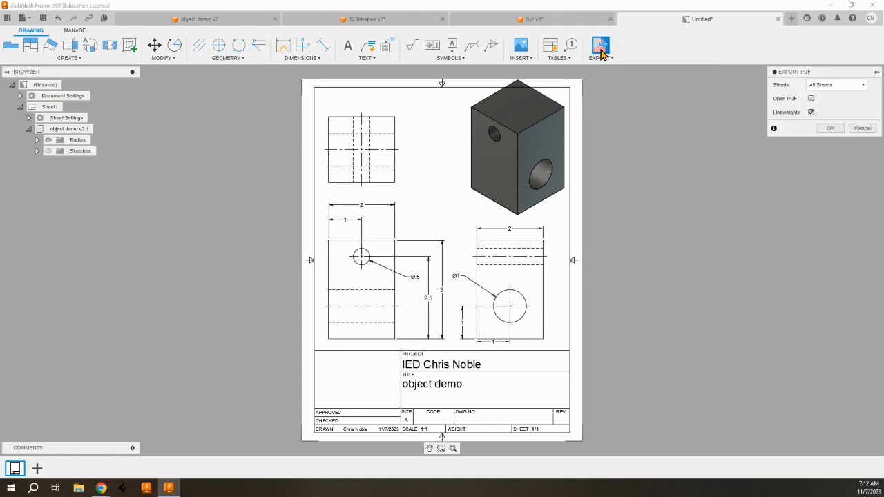
pyautogui.click(831, 129)
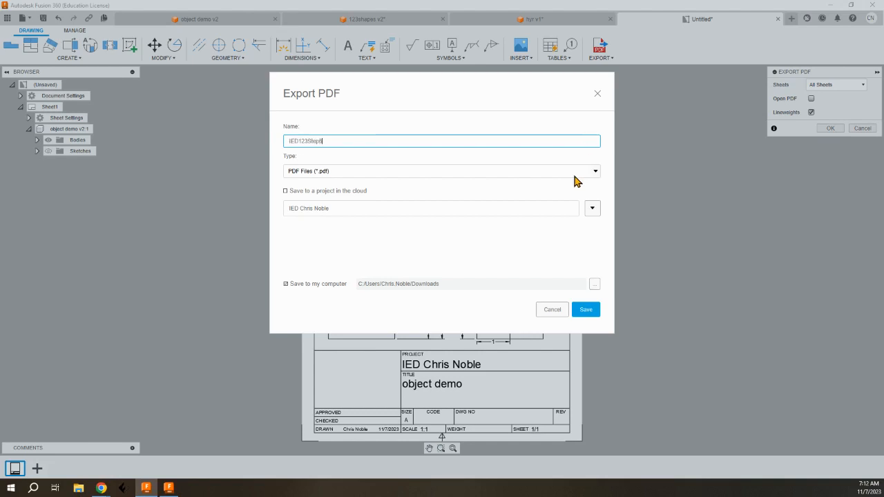
pyautogui.click(589, 311)
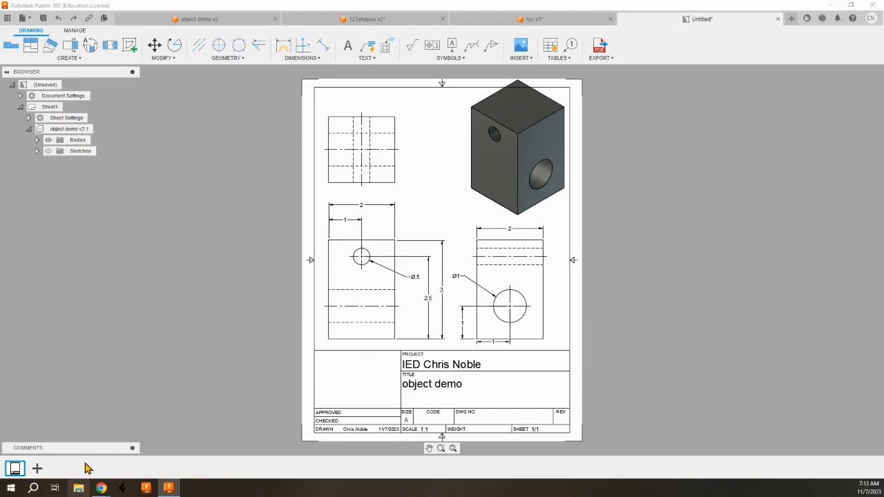
# Look through the recent files in File Explorer for the exported PDF and close the window
pyautogui.click(79, 488)
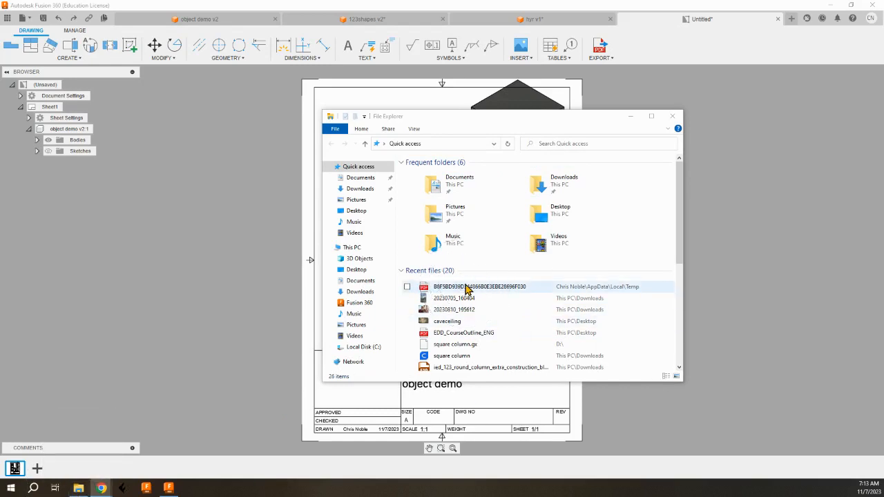
pyautogui.click(673, 117)
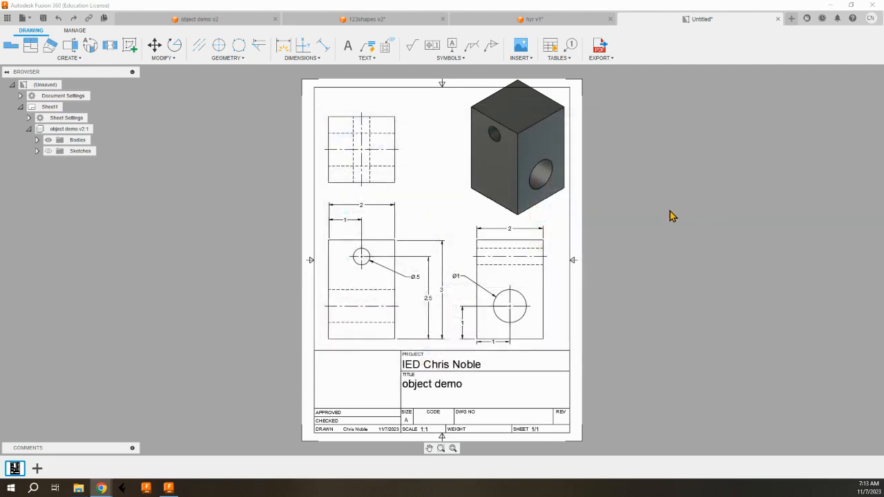